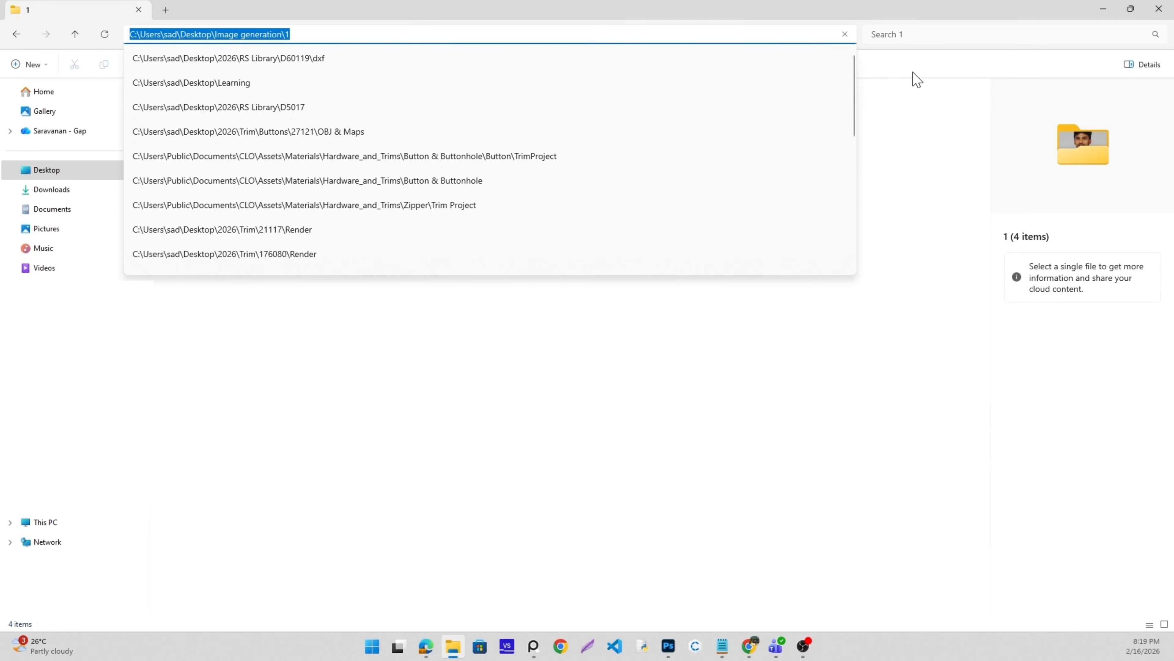
Switch to Notepad and copy the whole prompt about combining the dresses and accessories with the person's image.
left_click(712, 406)
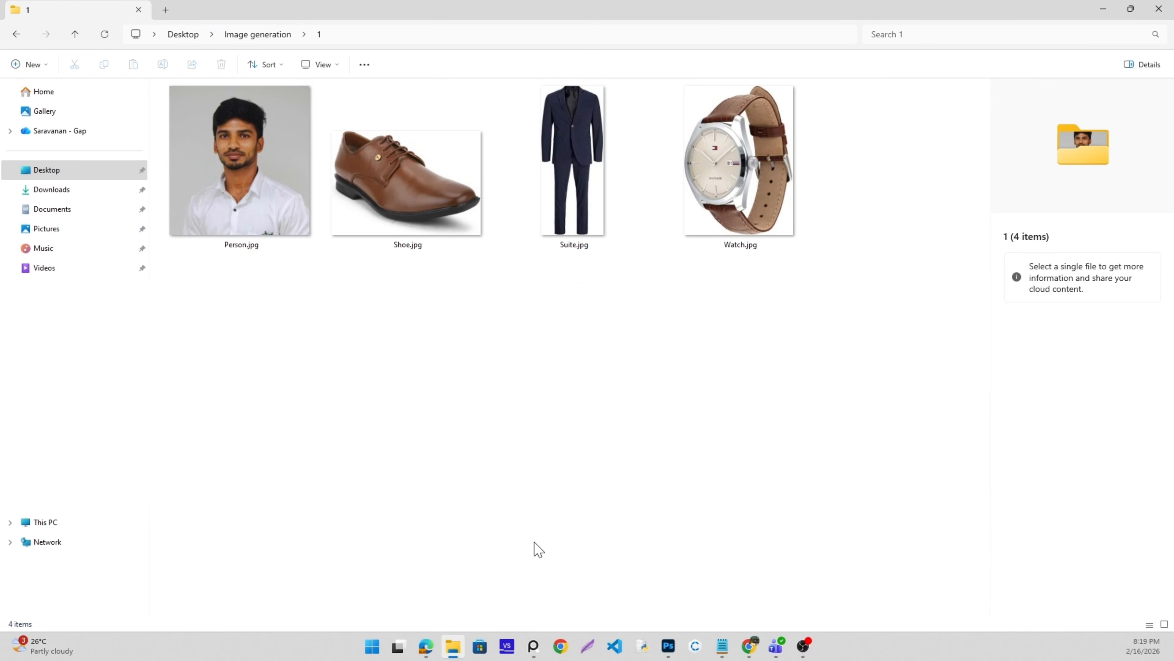
left_click(721, 647)
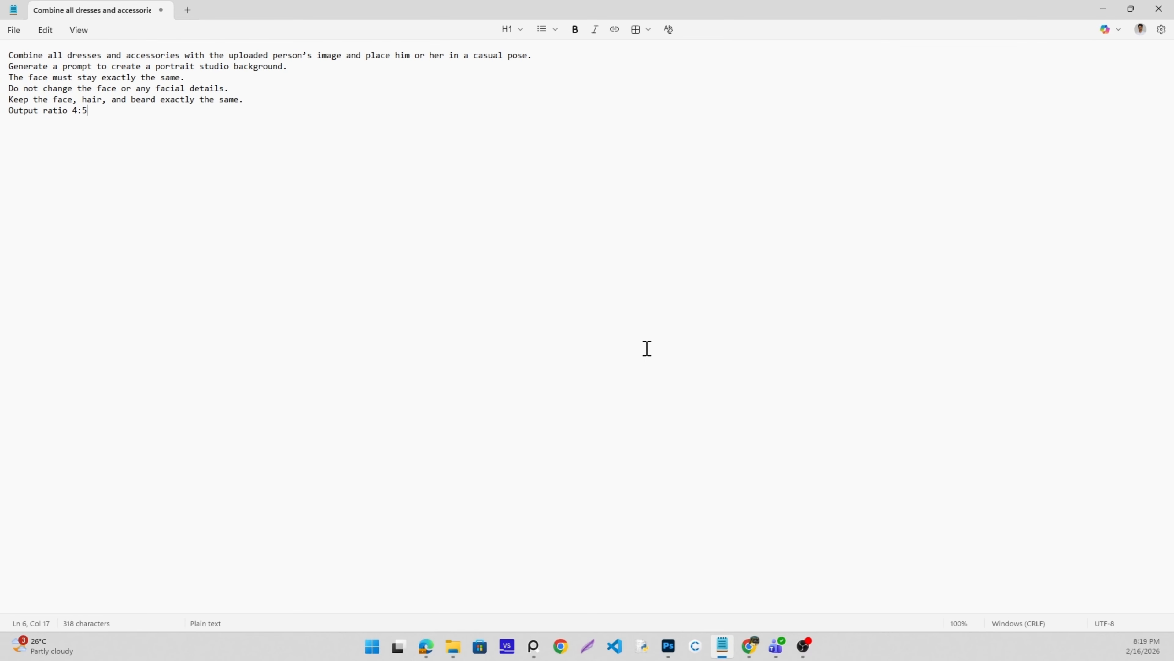
left_click_drag(13, 51, 238, 125)
key("ctrl+c")
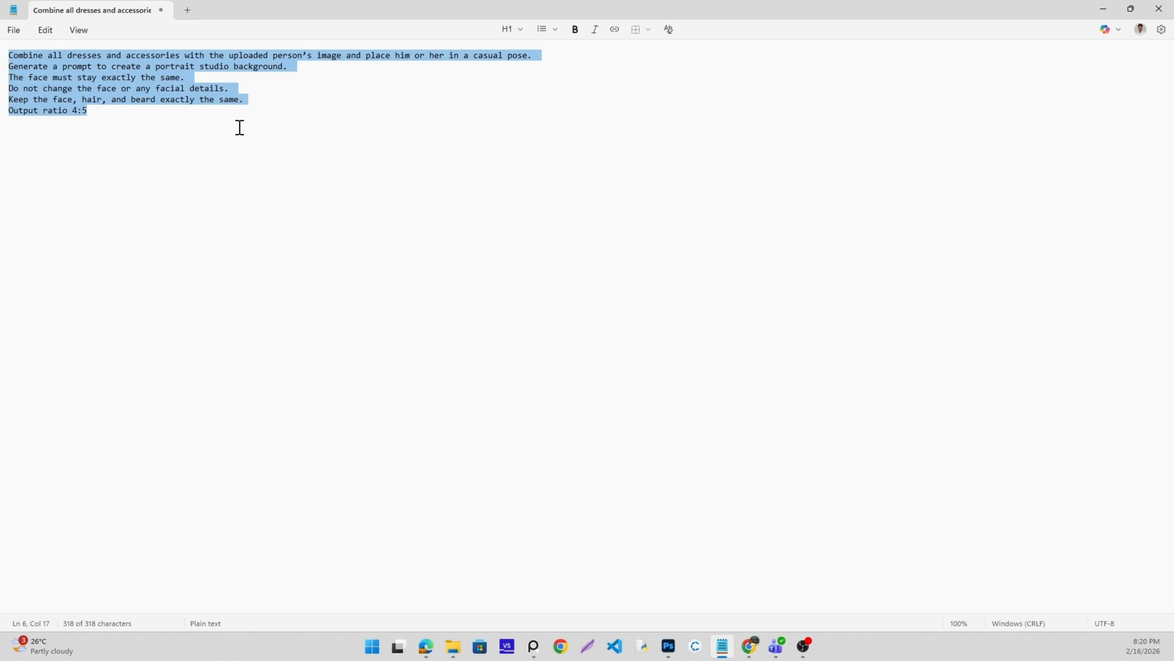
left_click(246, 165)
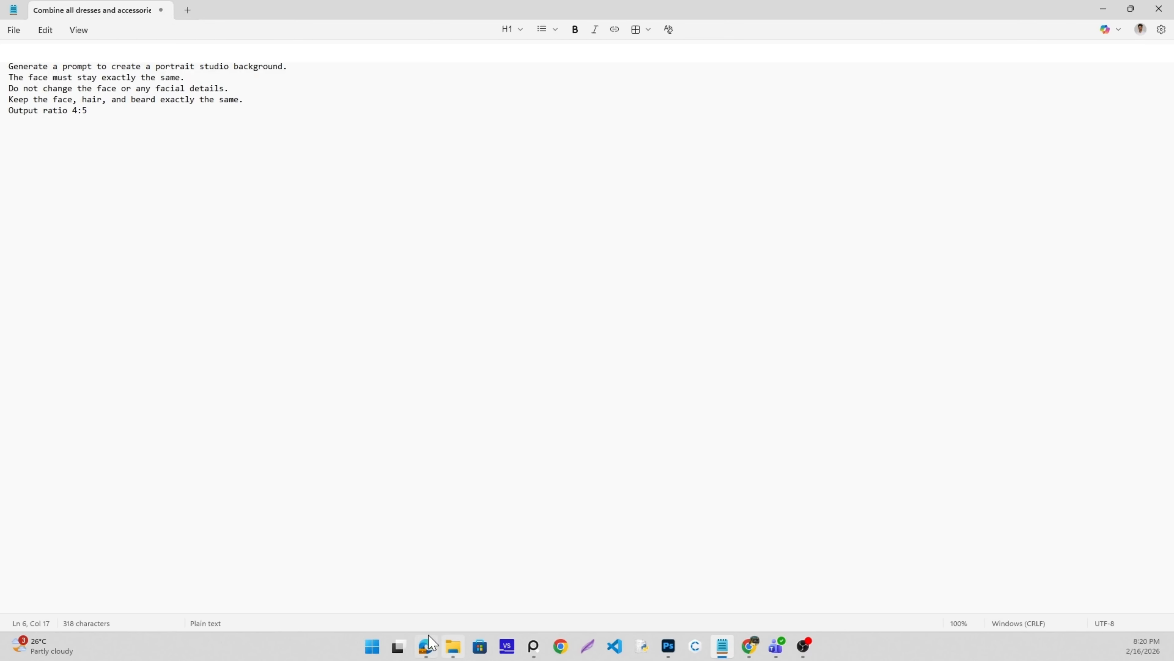
Switch to ChatGPT and attach all four images from the Desktop folder Image generation\1: Person, Shoe, Suite and Watch.
left_click(426, 646)
left_click(334, 324)
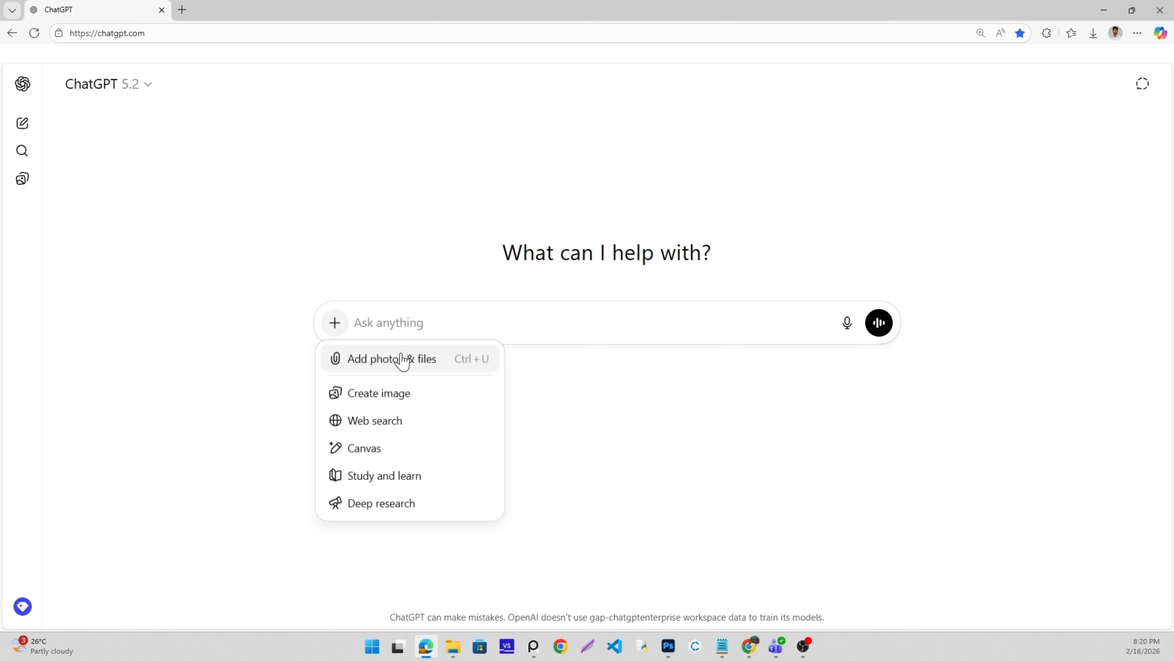
left_click(402, 359)
left_click(395, 36)
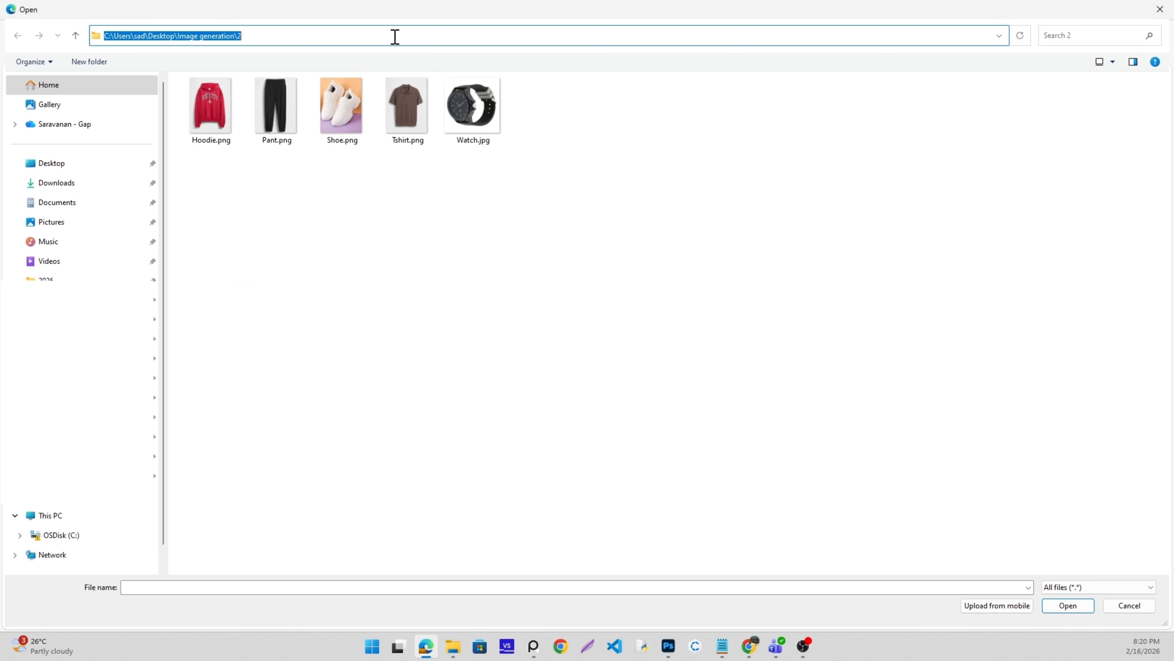
type("C:\\Users\\sad\\Desktop\\Image generation\\1")
key("Return")
left_click_drag(211, 185, 475, 93)
left_click(1068, 606)
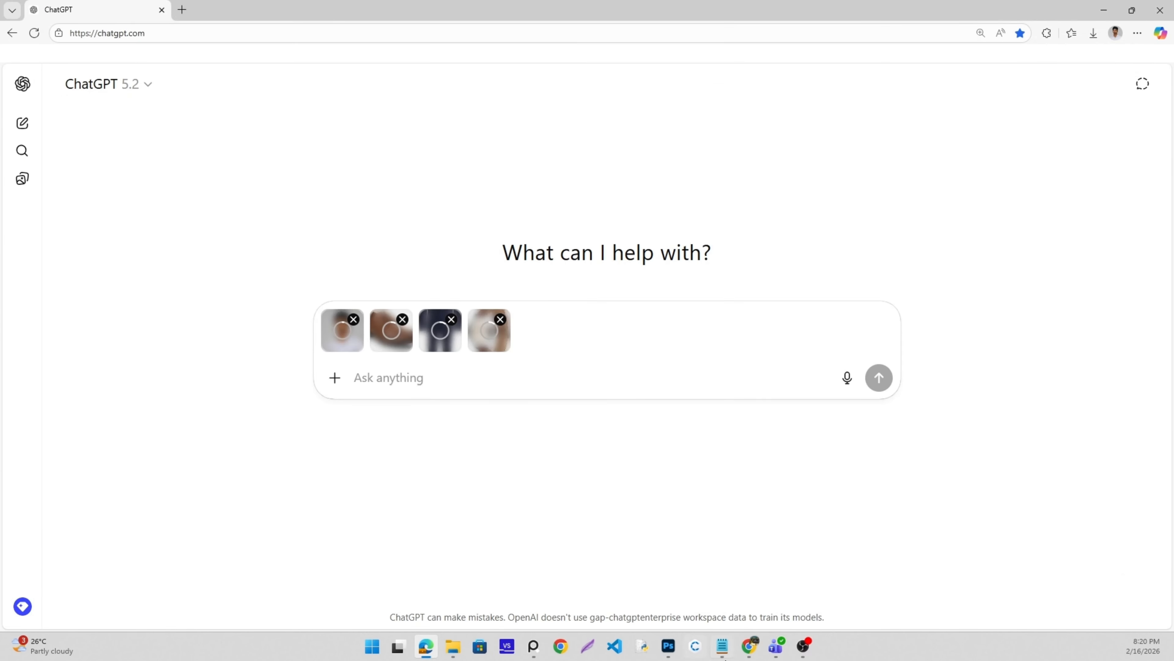
Paste the copied prompt, ending in "Output ratio 4:5", into the ChatGPT message with the attached images and send it.
left_click(722, 646)
key("ctrl+a")
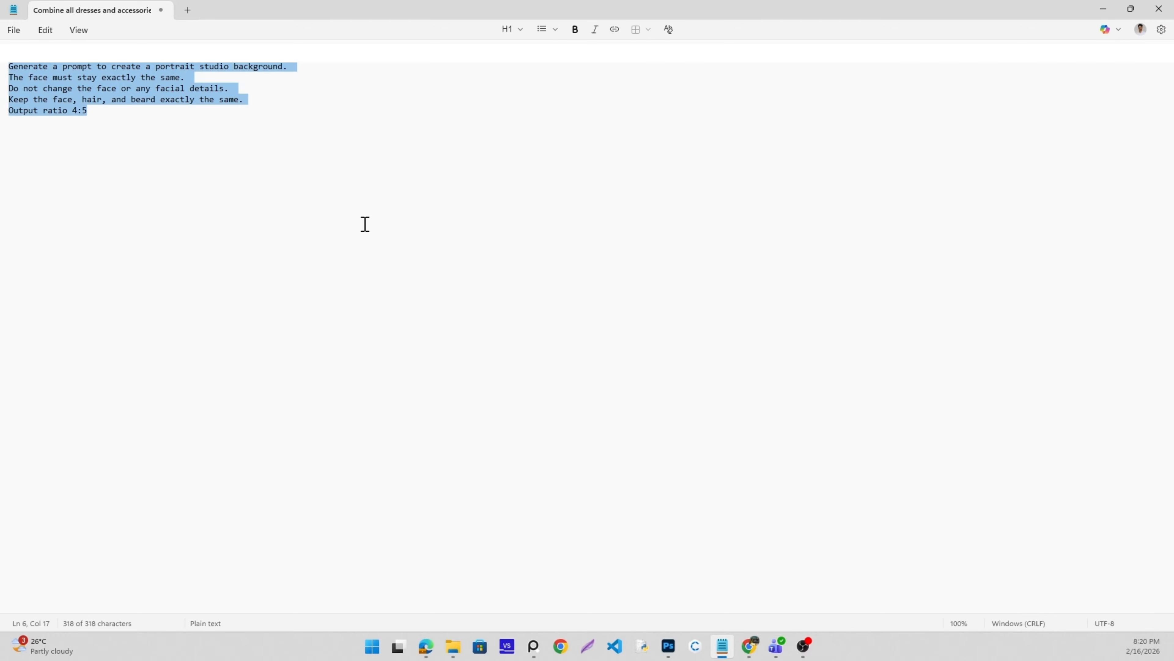
left_click(1103, 9)
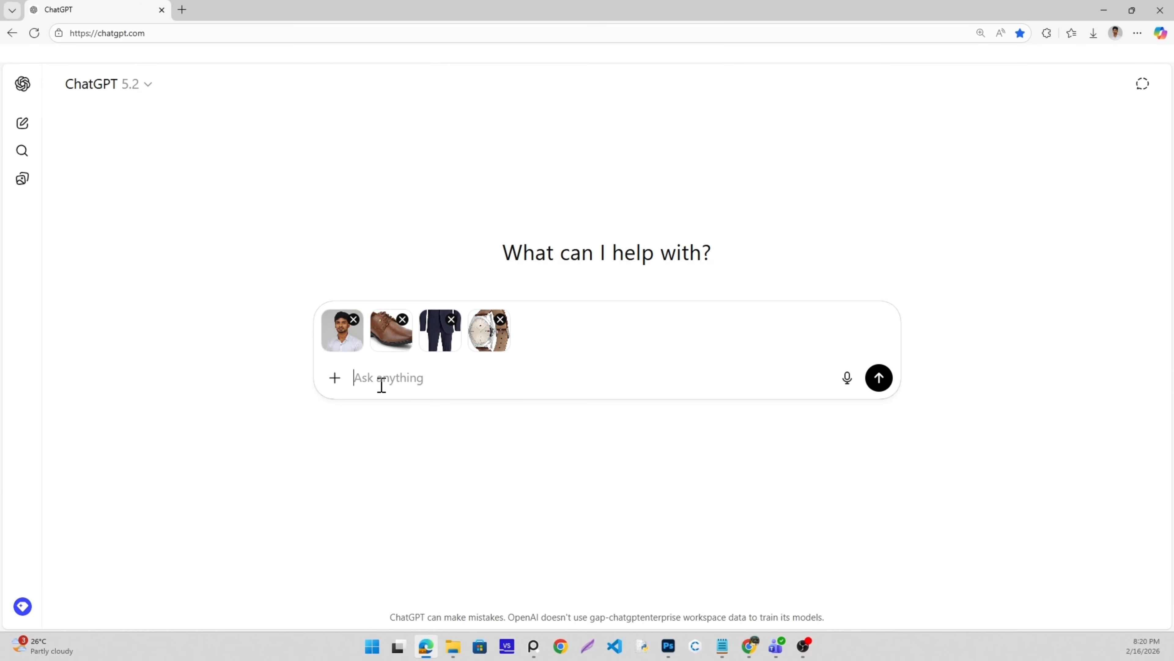
key("ctrl+v")
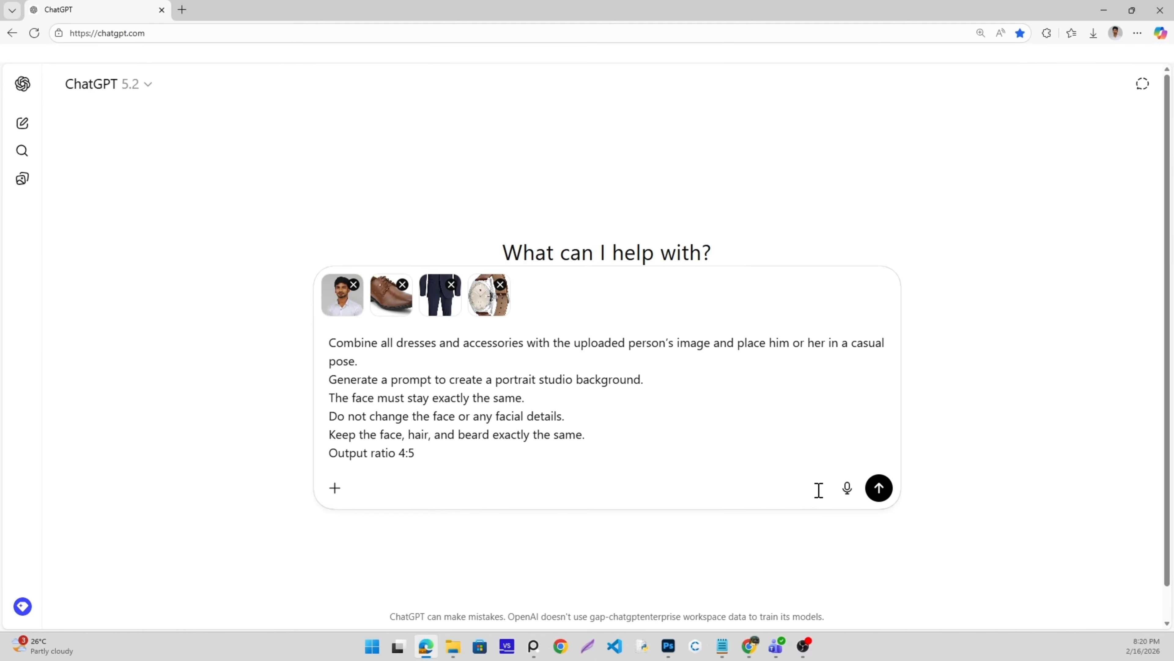
left_click_drag(333, 382, 526, 399)
left_click(880, 488)
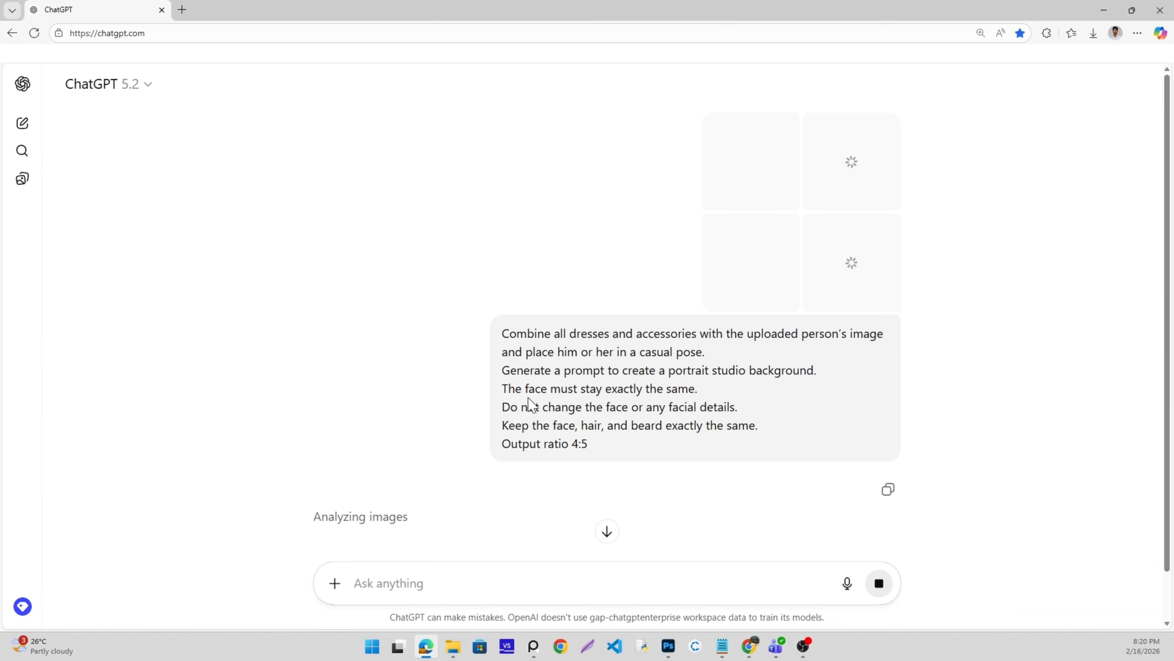
Copy the generated prompt, from "Create a realistic studio portrait" to "4:5 vertical portrait", and paste it into Gemini's message box.
scroll(448, 342, "down", 10)
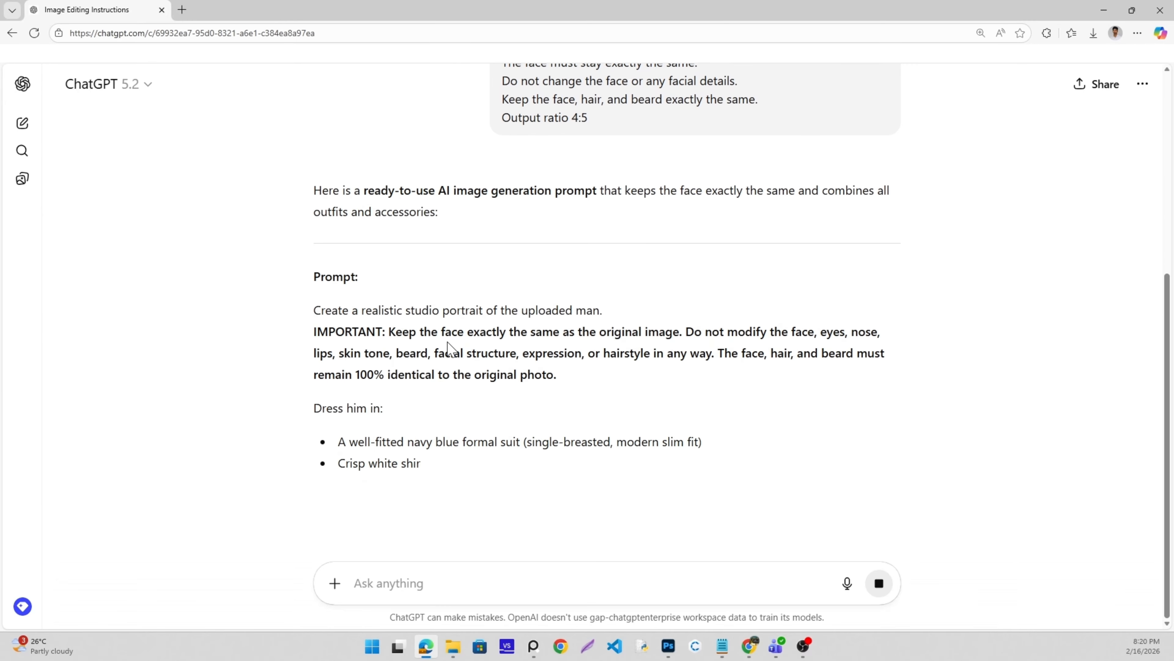
scroll(440, 438, "down", 6)
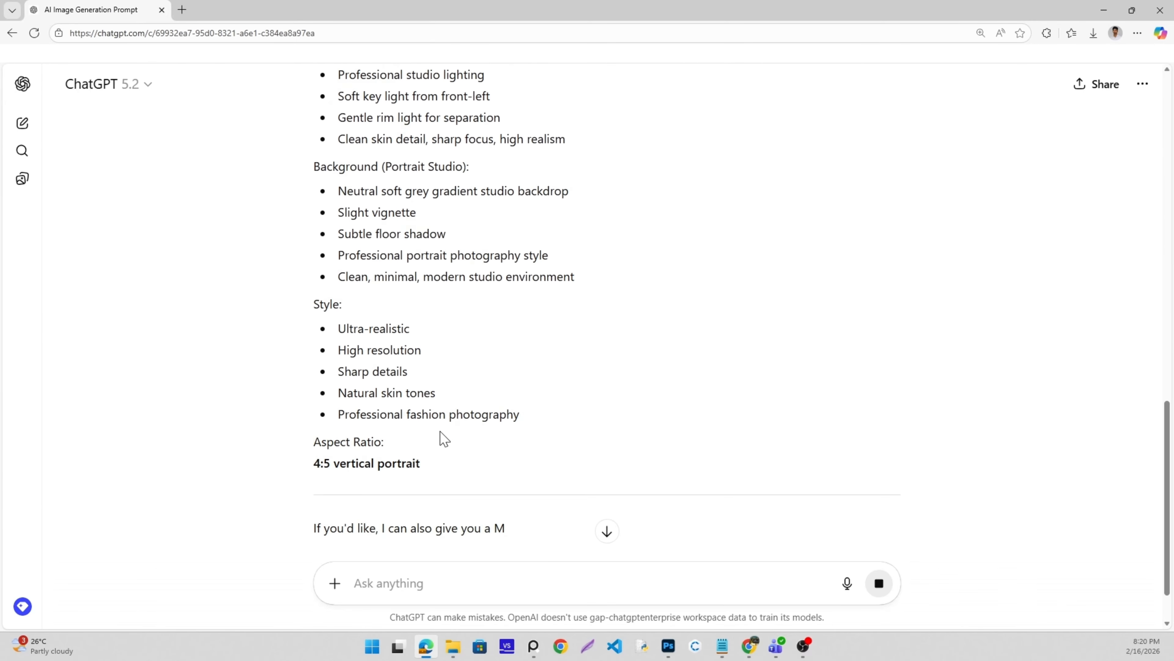
scroll(432, 412, "up", 10)
left_click_drag(315, 179, 484, 453)
left_click(750, 646)
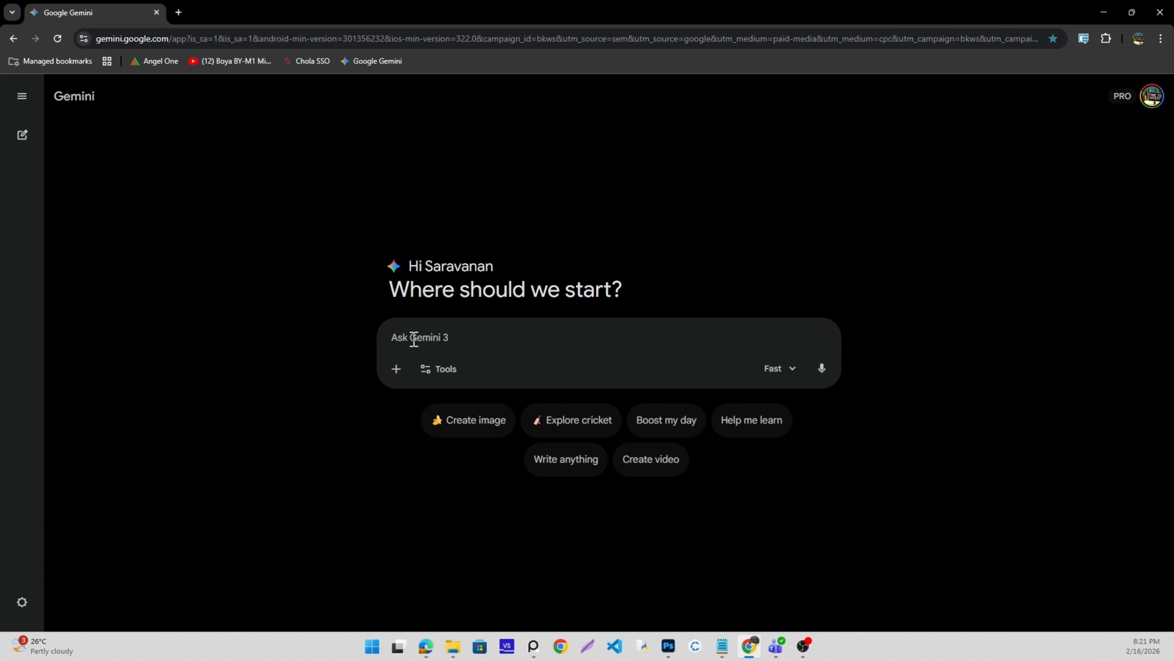
key("ctrl+v")
scroll(509, 369, "up", 10)
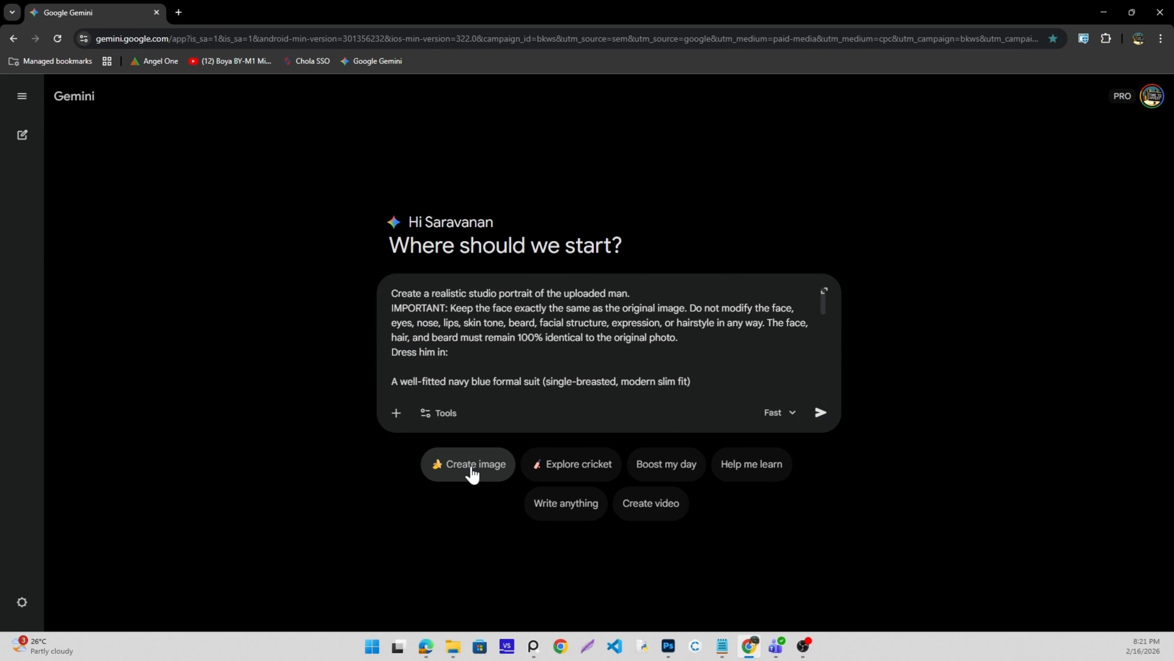
Enable the Create images tool in Gemini and set the model to Pro.
left_click(439, 413)
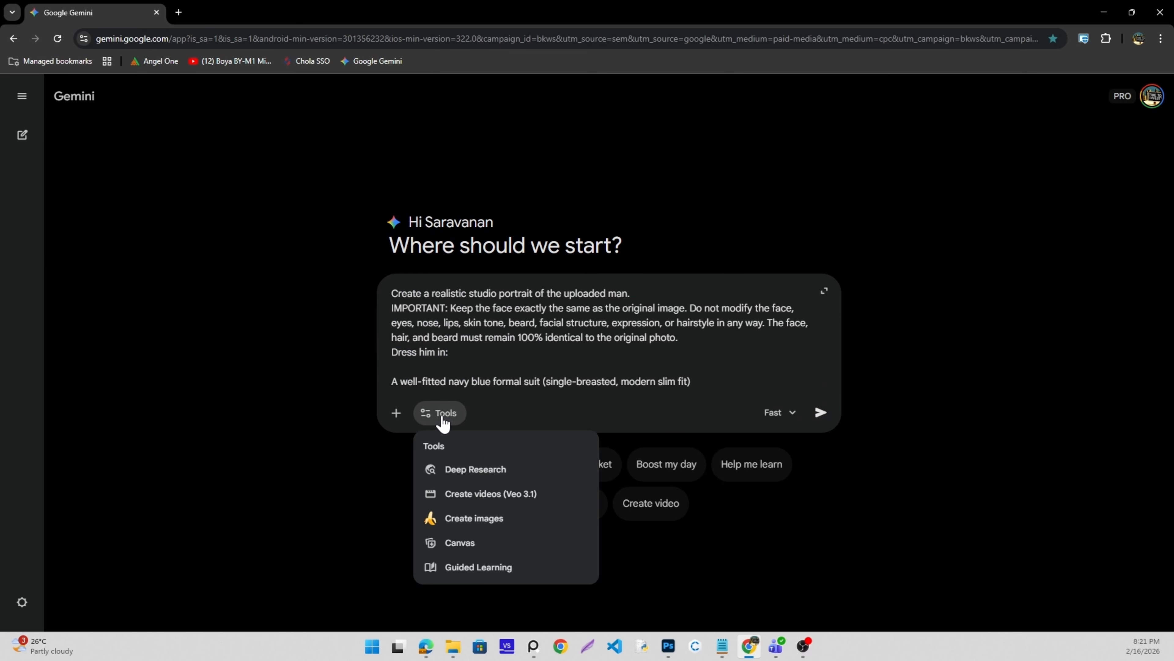
left_click(475, 519)
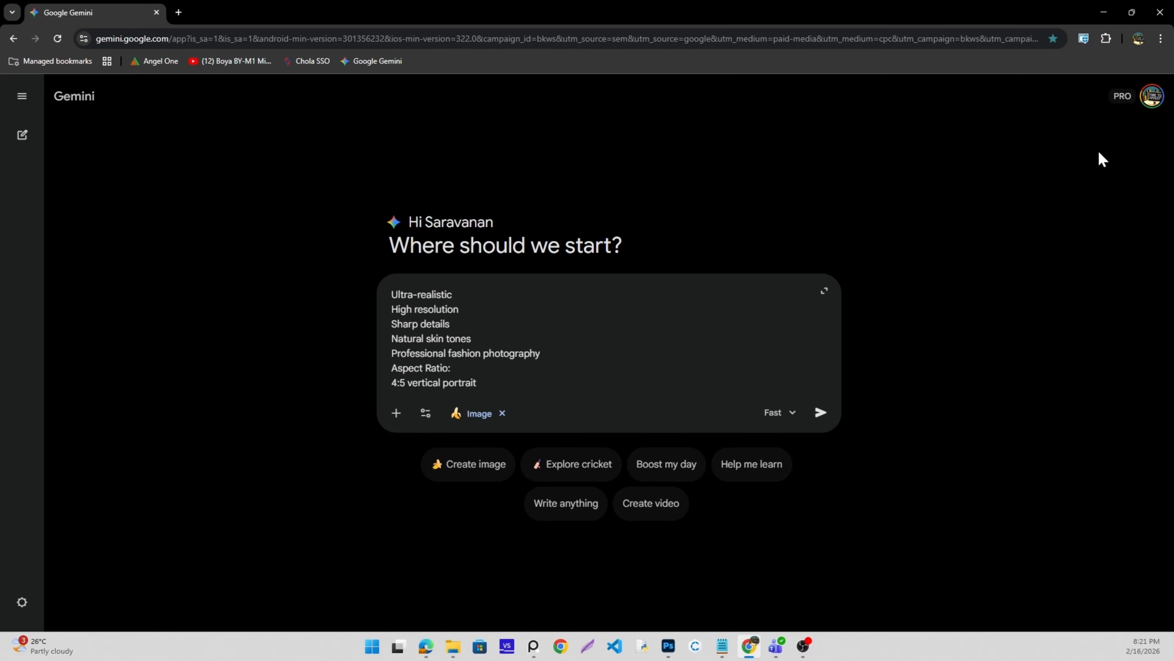
left_click(780, 412)
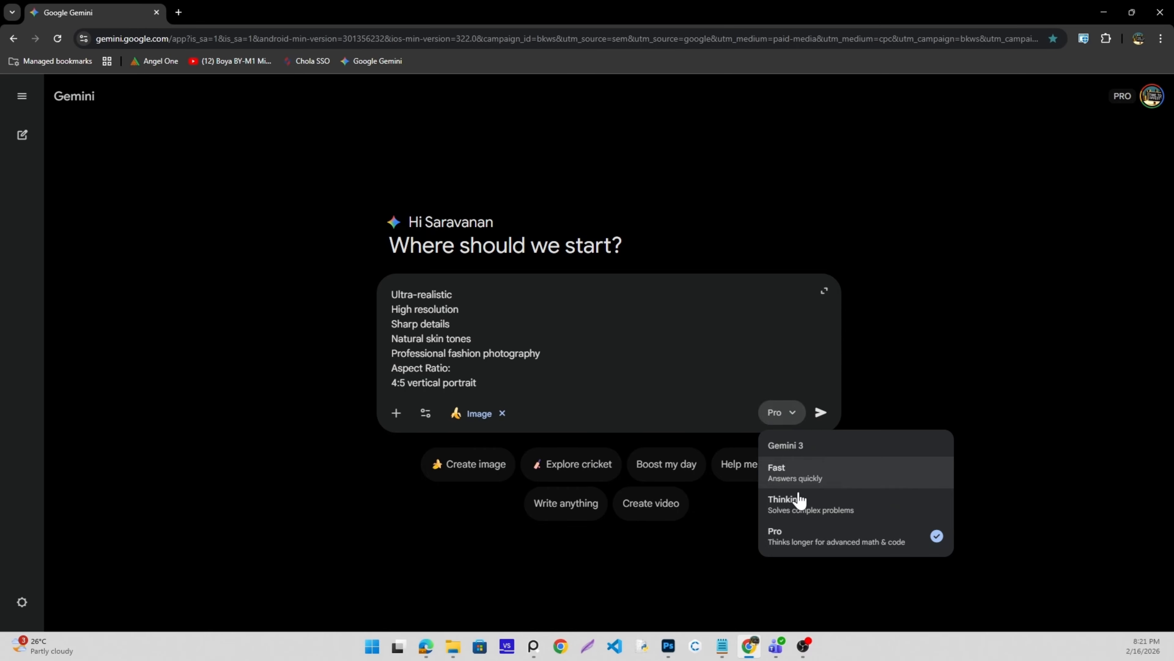
left_click(782, 532)
Upload all four images from the Desktop folder Image generation\1 to the Gemini prompt and submit it.
left_click(396, 413)
left_click(440, 446)
scroll(341, 294, "down", 5)
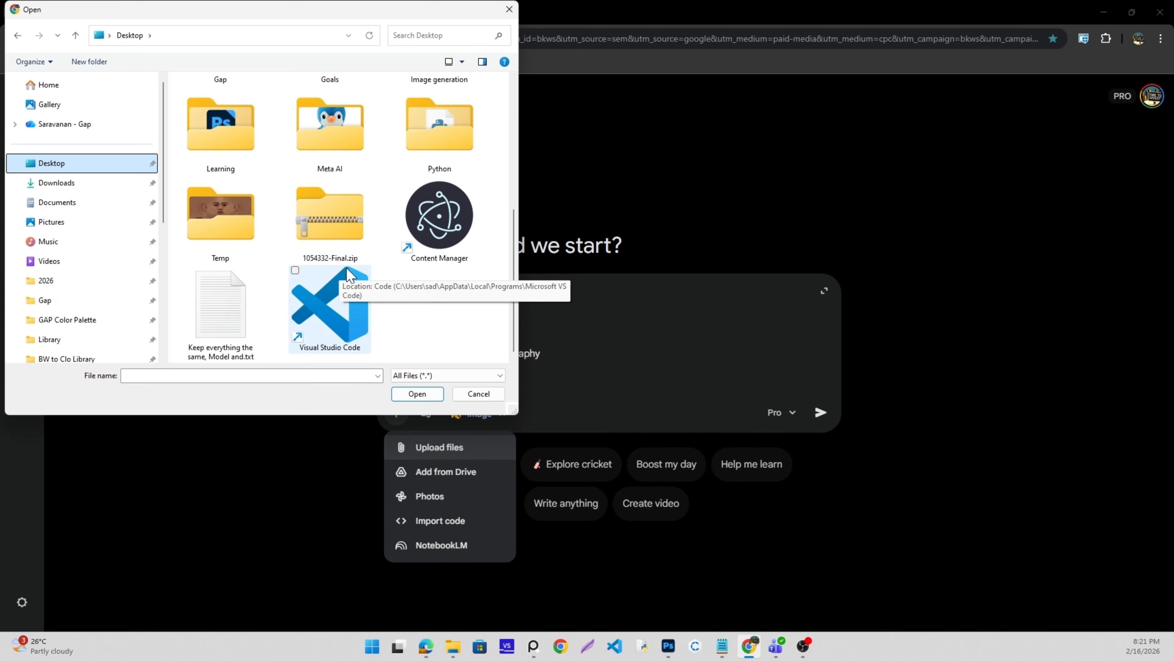
scroll(406, 242, "up", 5)
double_click(427, 305)
double_click(210, 121)
key("ctrl+a")
left_click(418, 393)
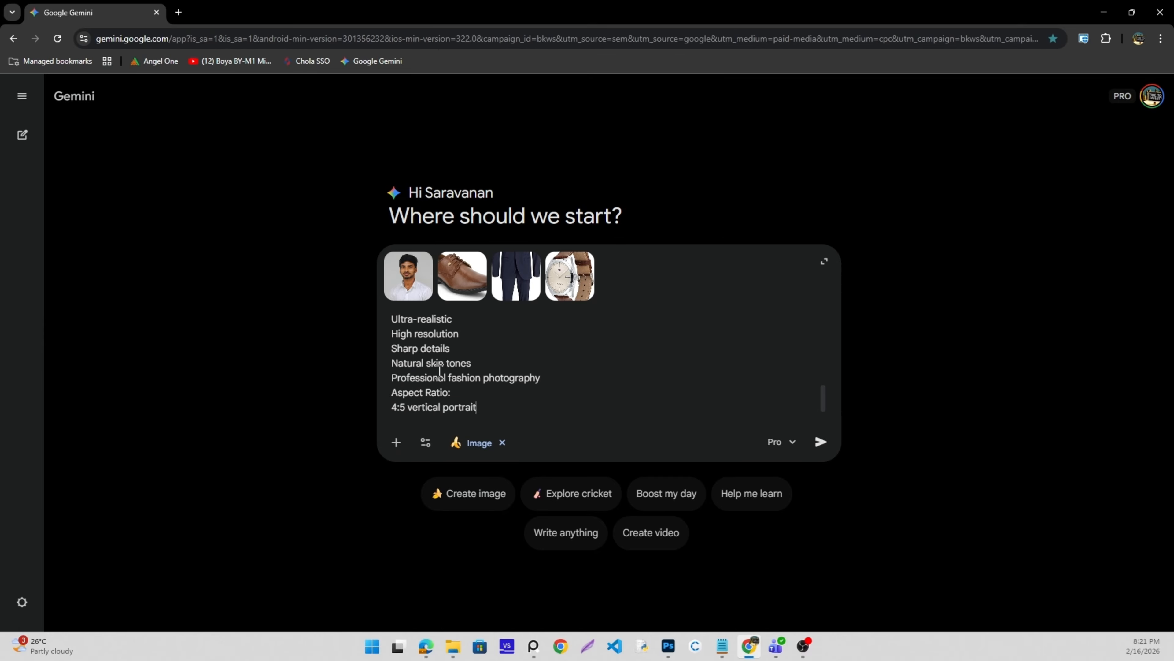
left_click(820, 443)
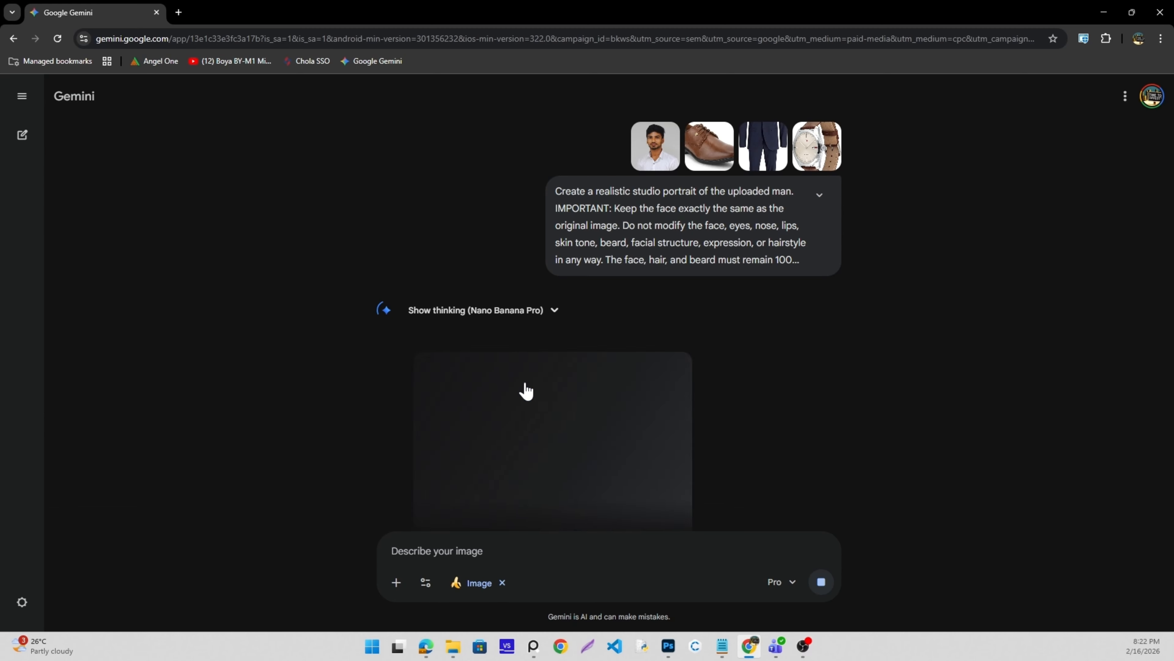
Download the generated suit portrait at full size, return to the chat and open a new browser tab.
left_click(511, 482)
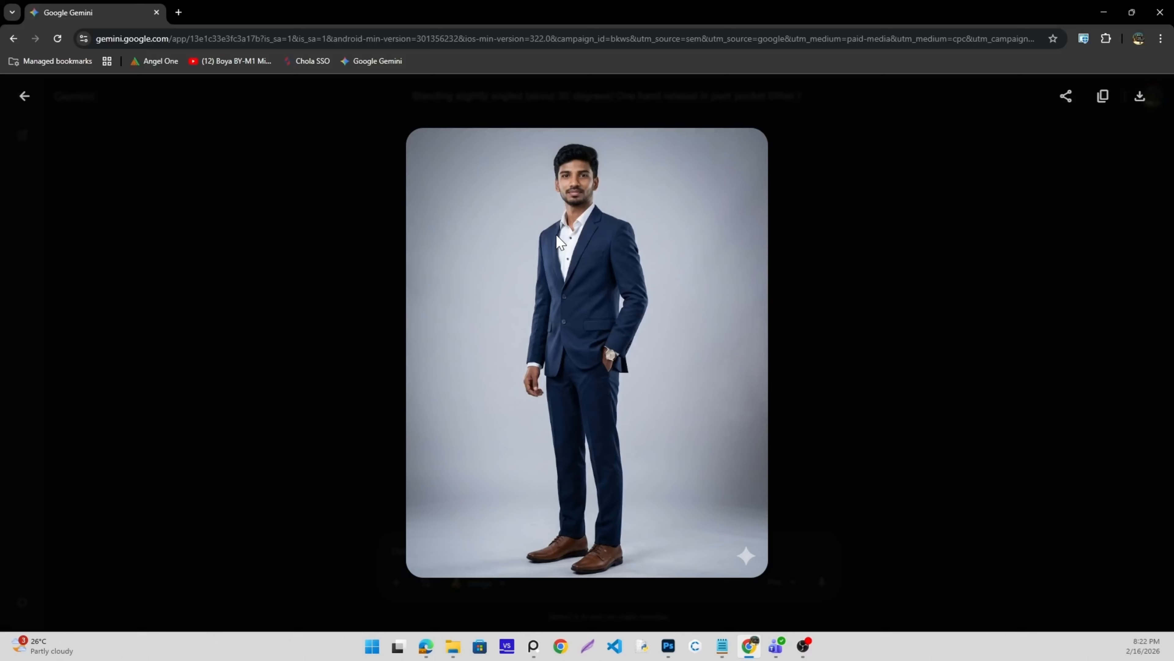
left_click(1140, 96)
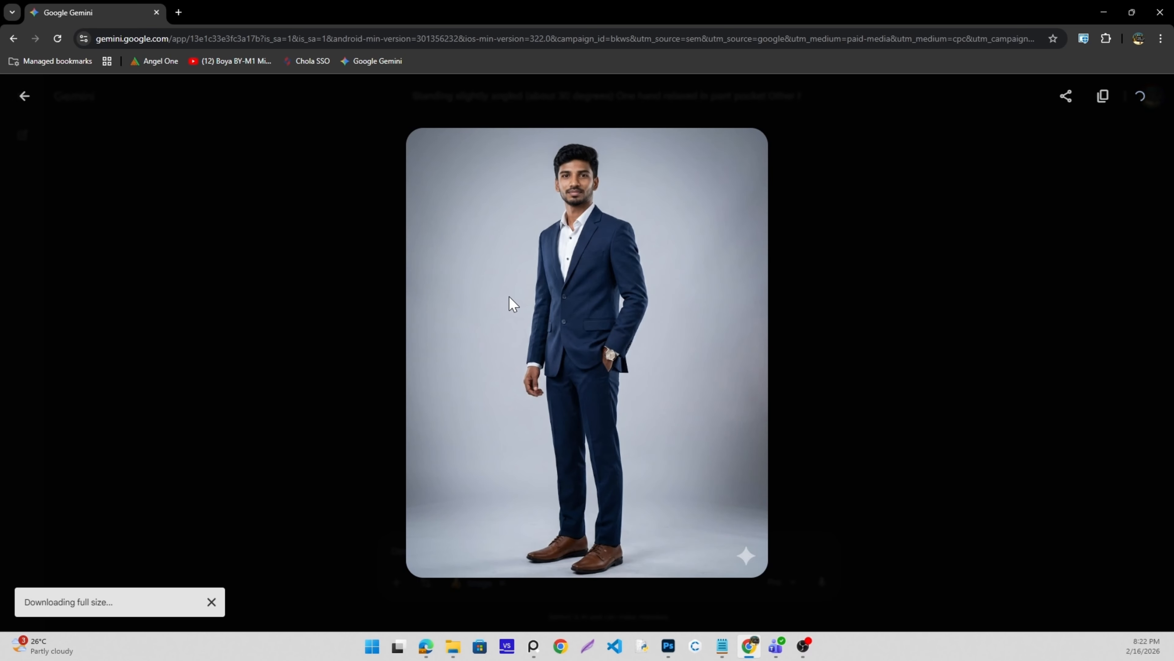
left_click(26, 105)
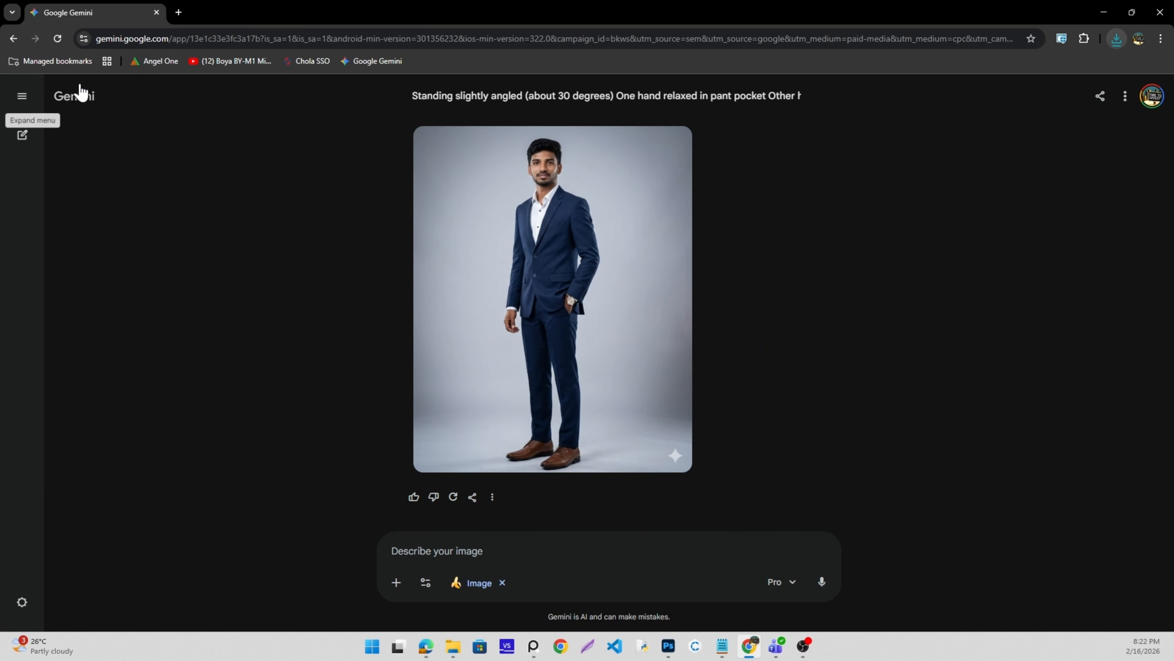
left_click(178, 13)
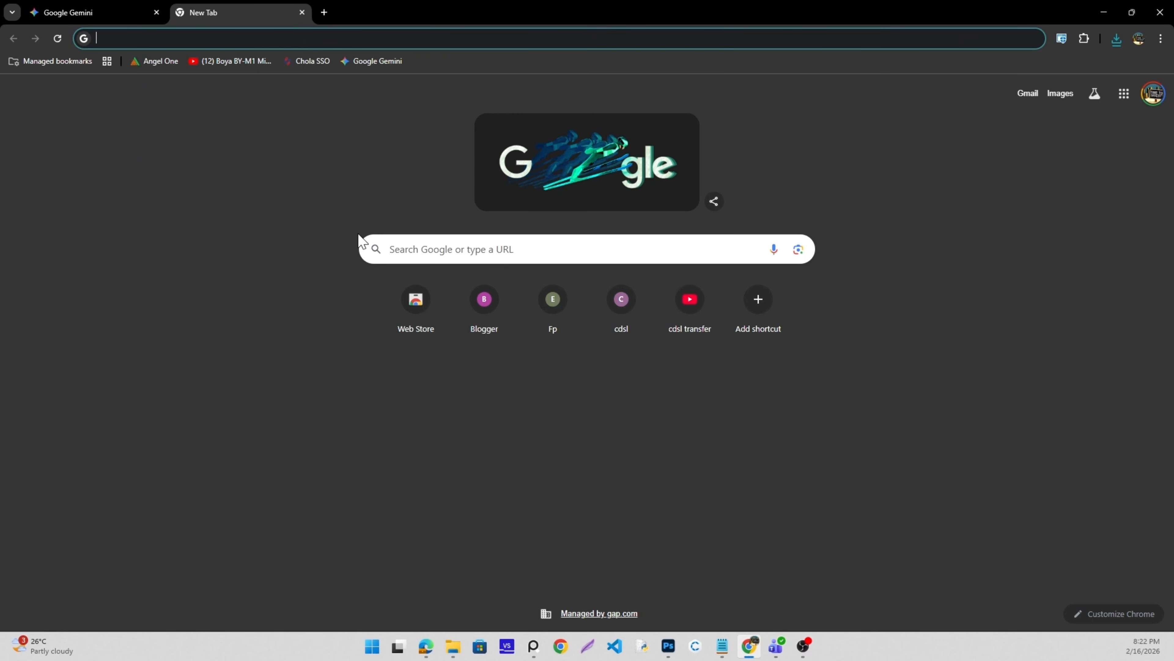
Open the newly downloaded portrait from the Downloads folder and examine the face and outfit up close.
left_click(453, 647)
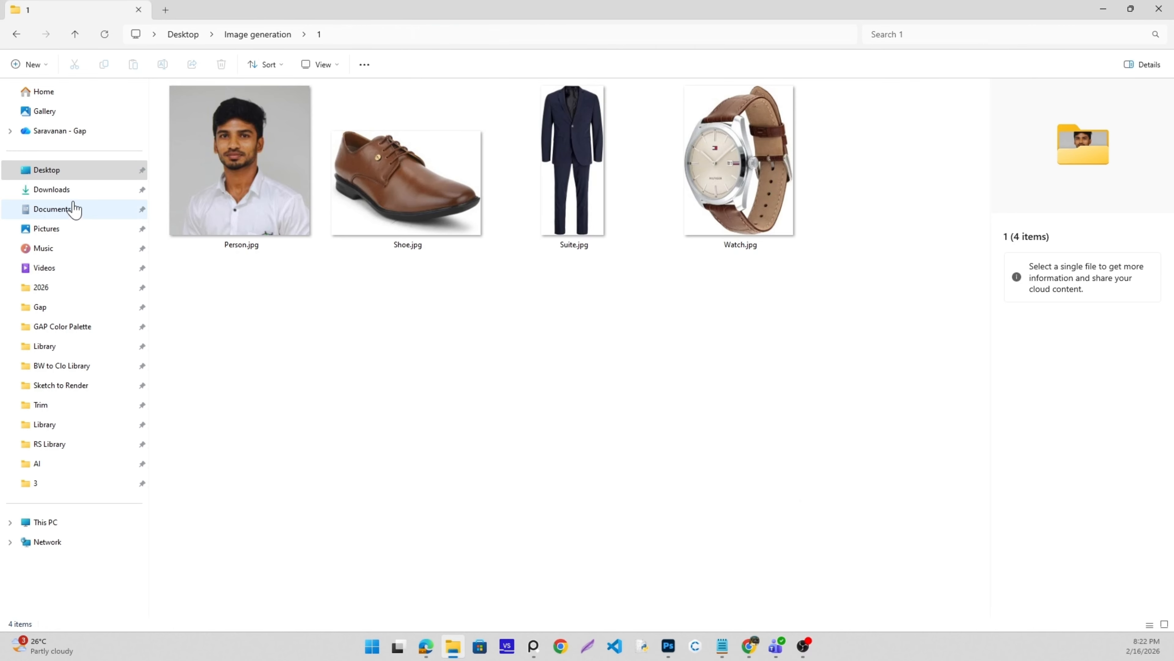
left_click(68, 191)
left_click(269, 165)
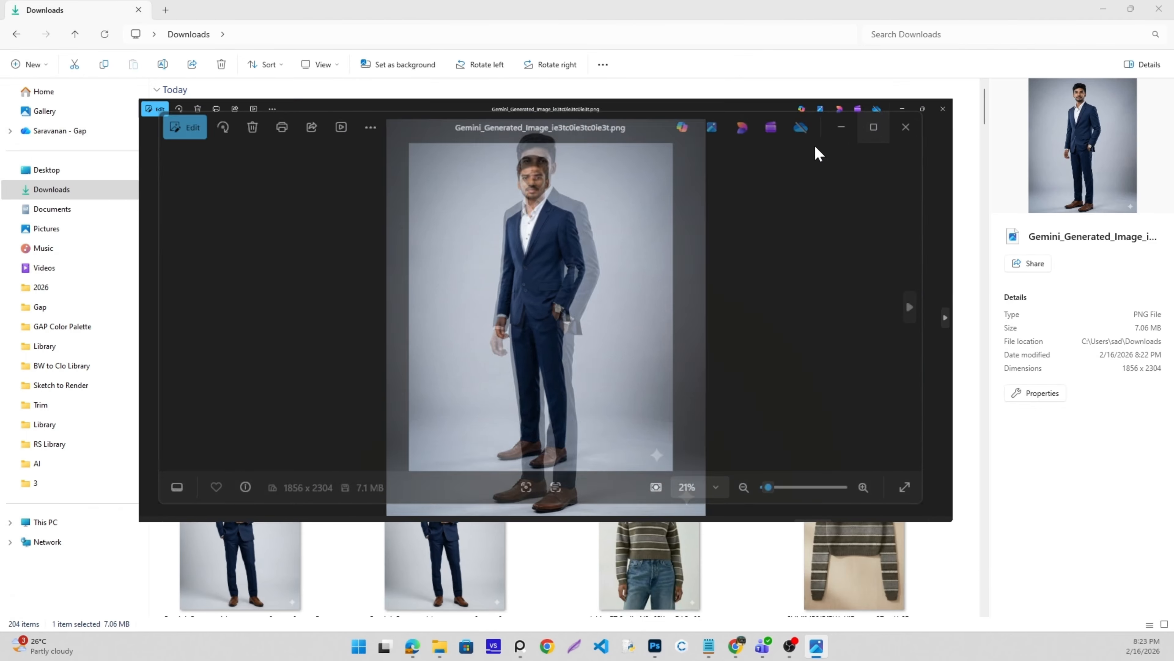
scroll(597, 99, "up", 8)
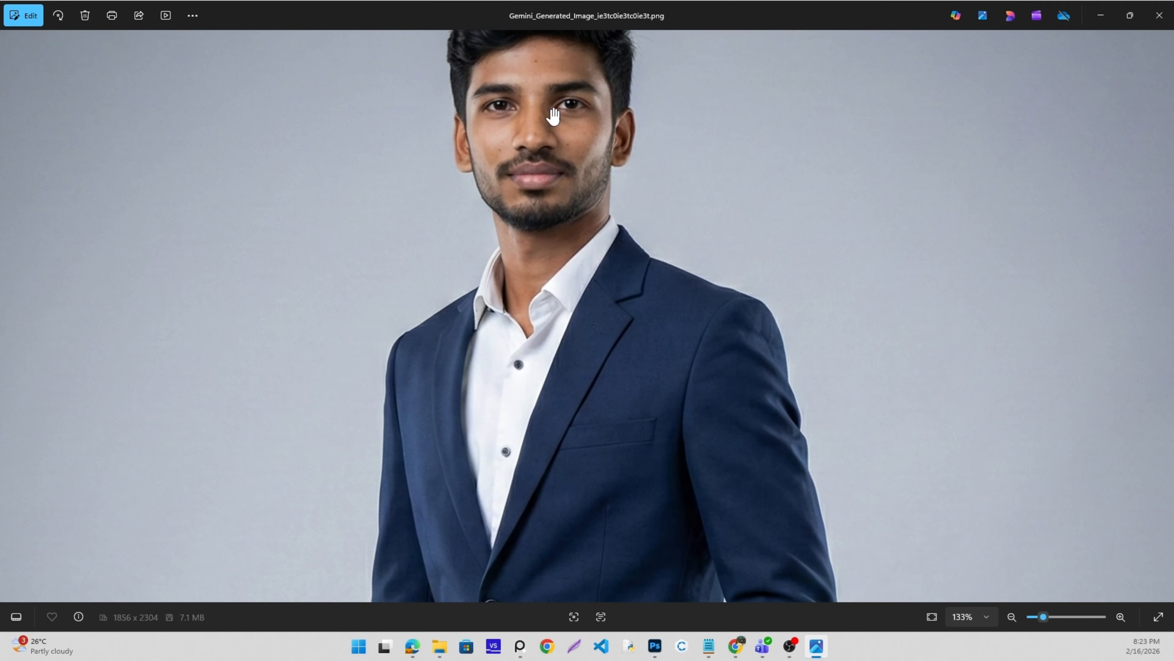
scroll(509, 222, "down", 8)
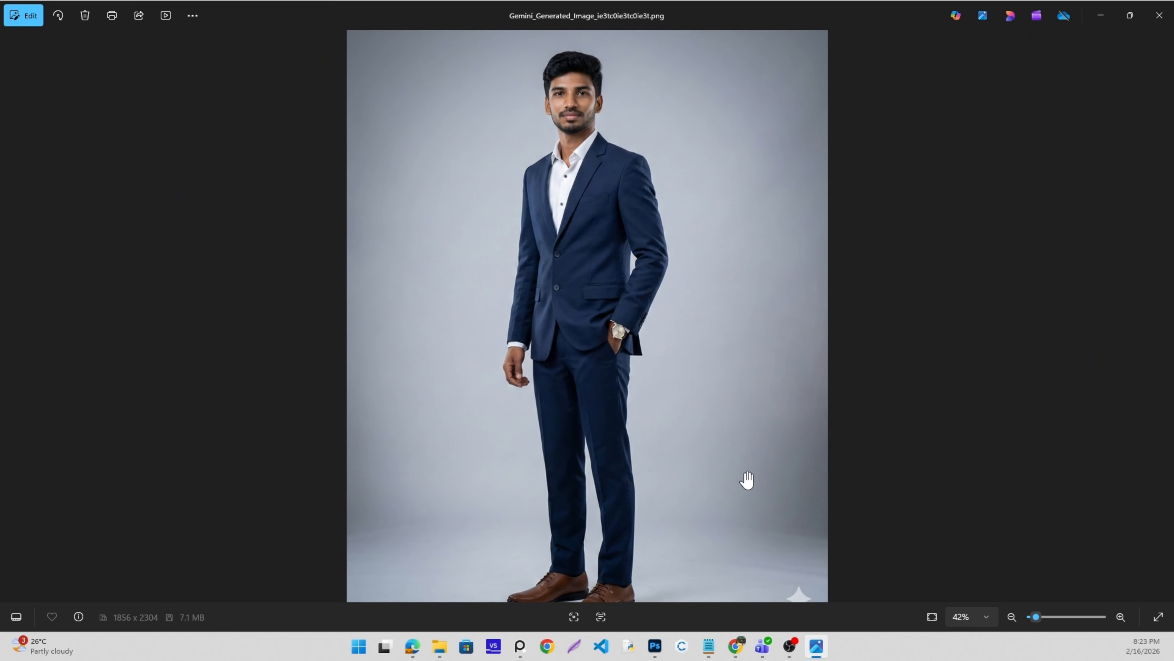
left_click(1159, 16)
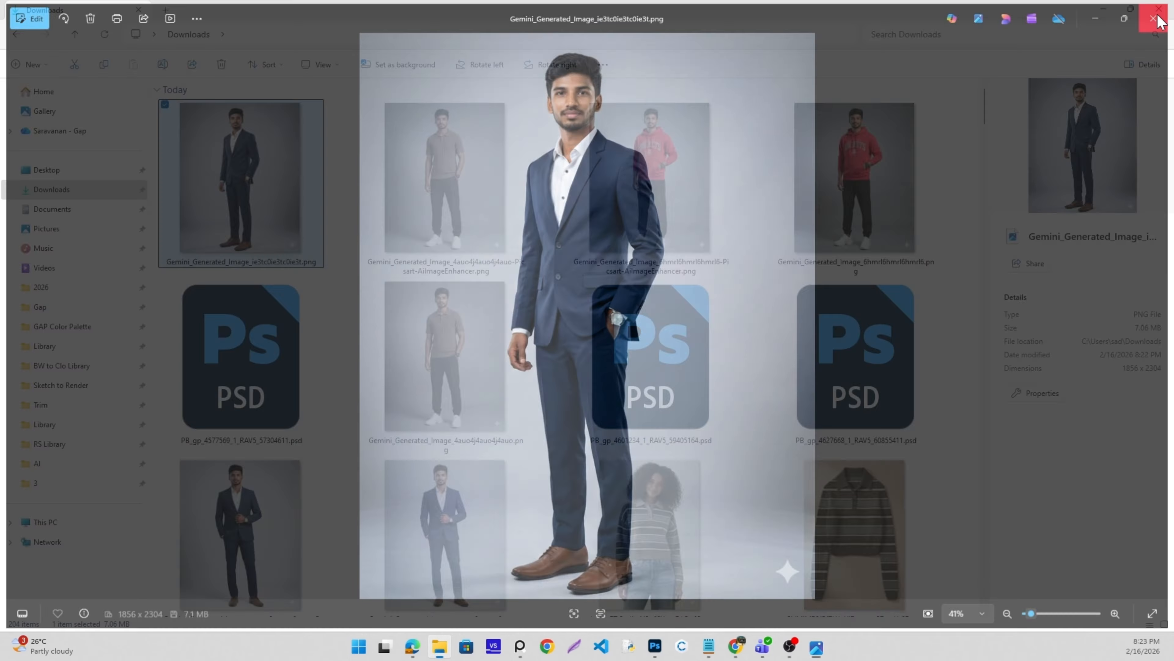
left_click(1104, 10)
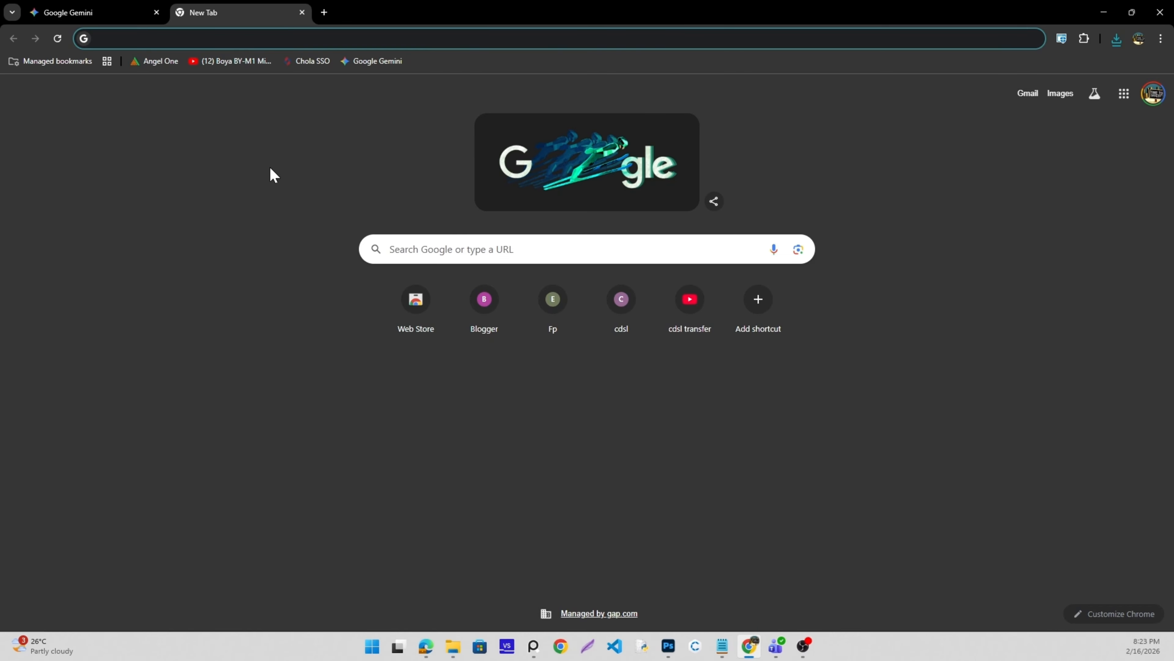
Search Google for "picsart Ai" and open Picsart's AI Image Enhancer page.
left_click(434, 256)
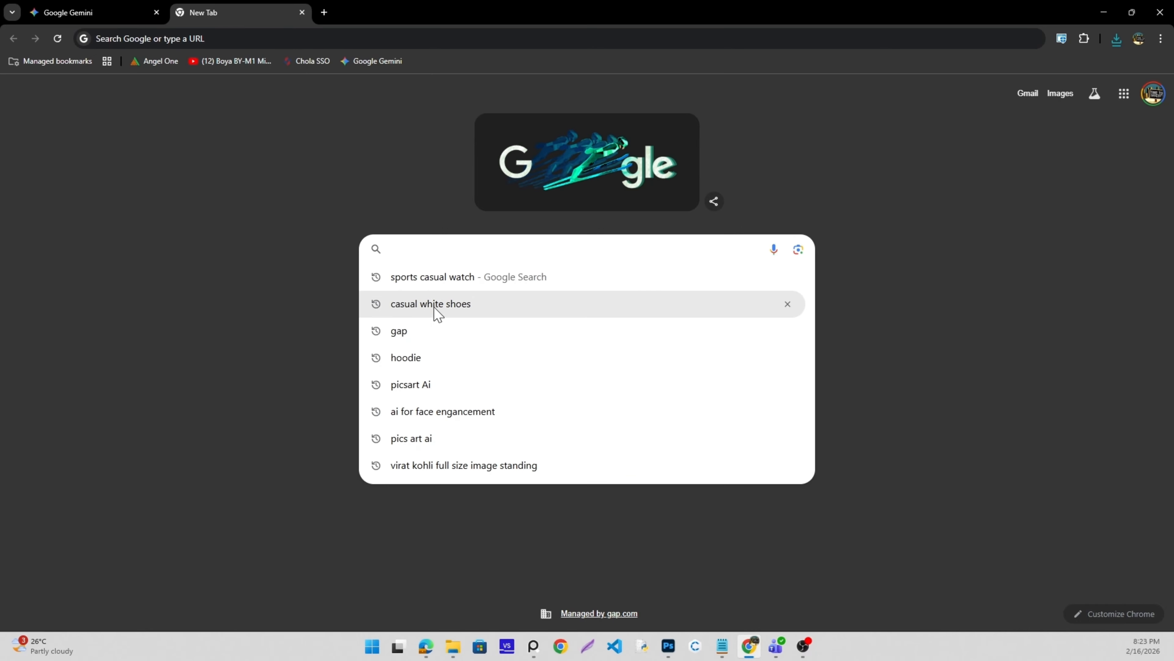
left_click(434, 392)
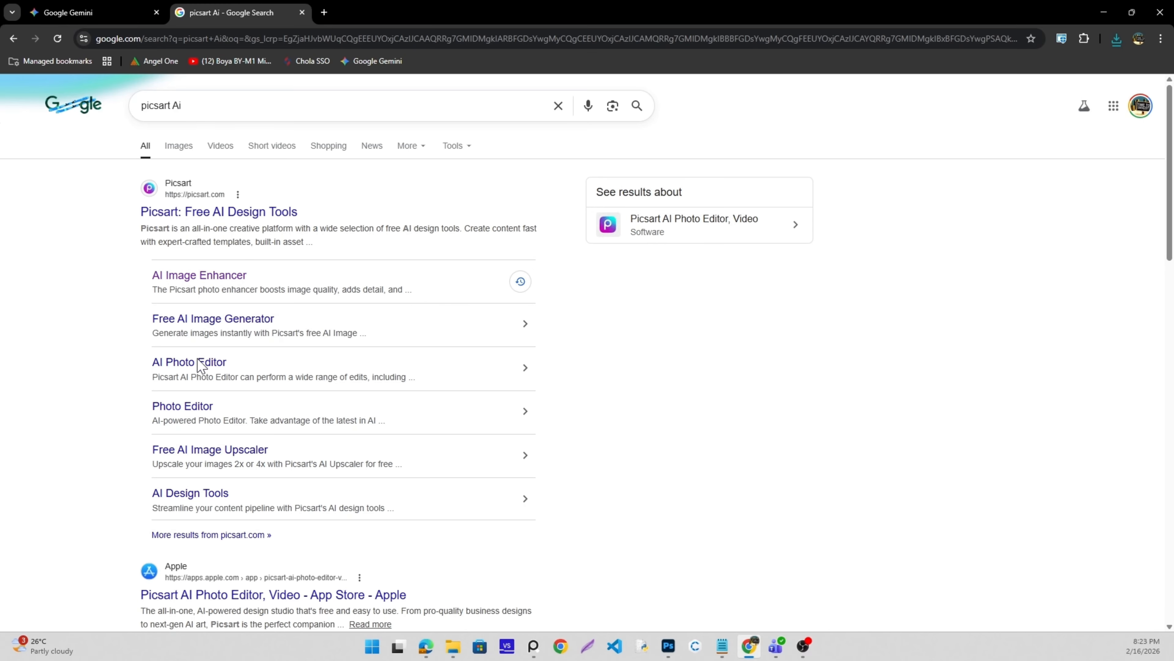
left_click(222, 283)
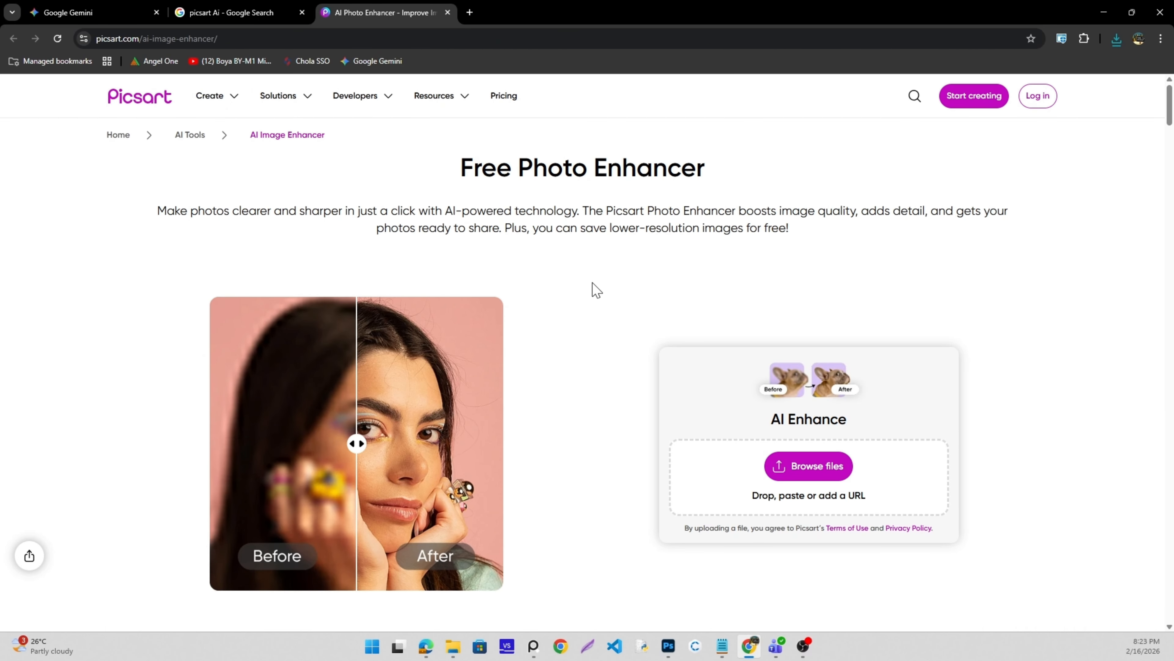
Upload the newest generated suit portrait from Downloads to Picsart's AI Enhance and download the enhanced image.
left_click(803, 493)
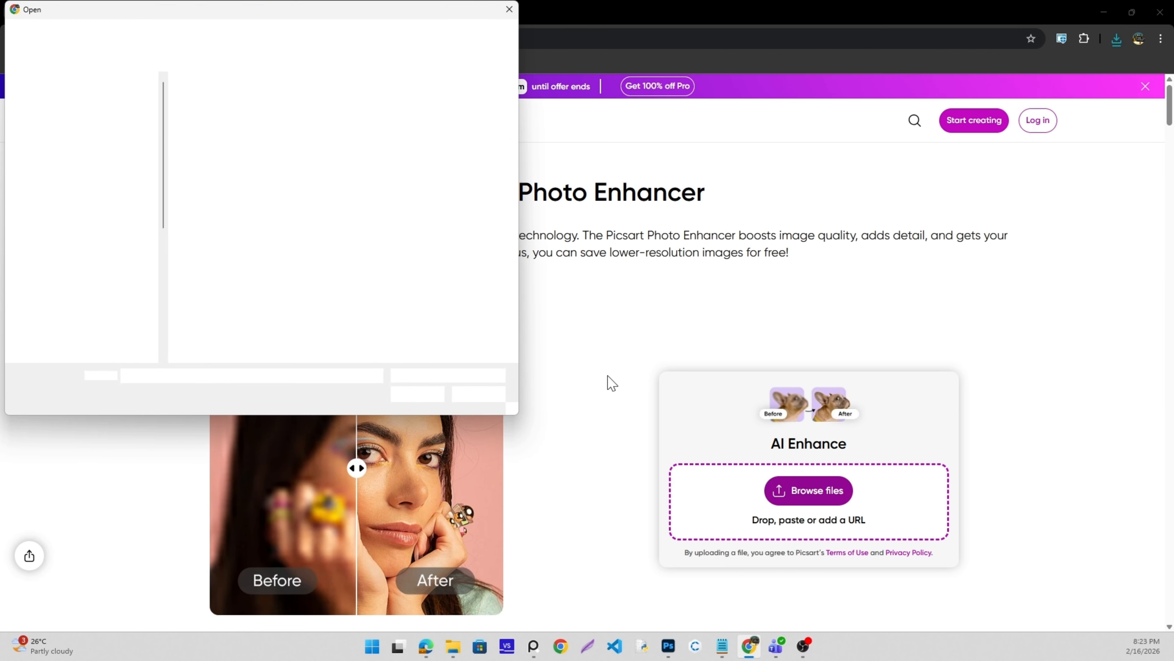
left_click(229, 136)
key("Return")
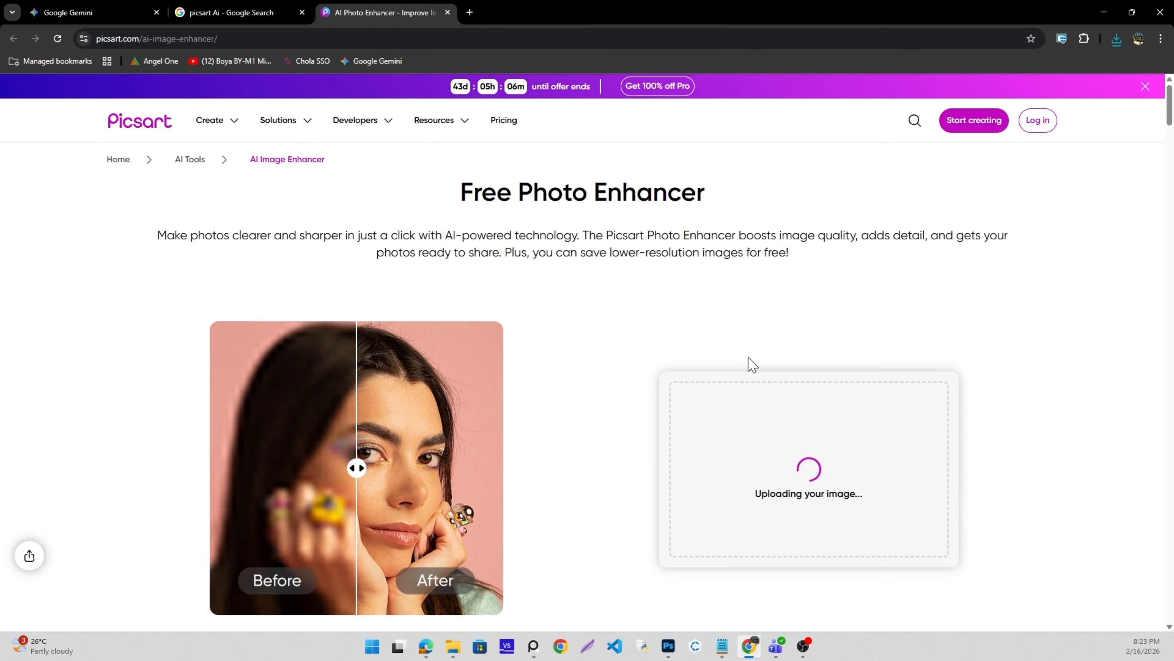
scroll(560, 359, "down", 1)
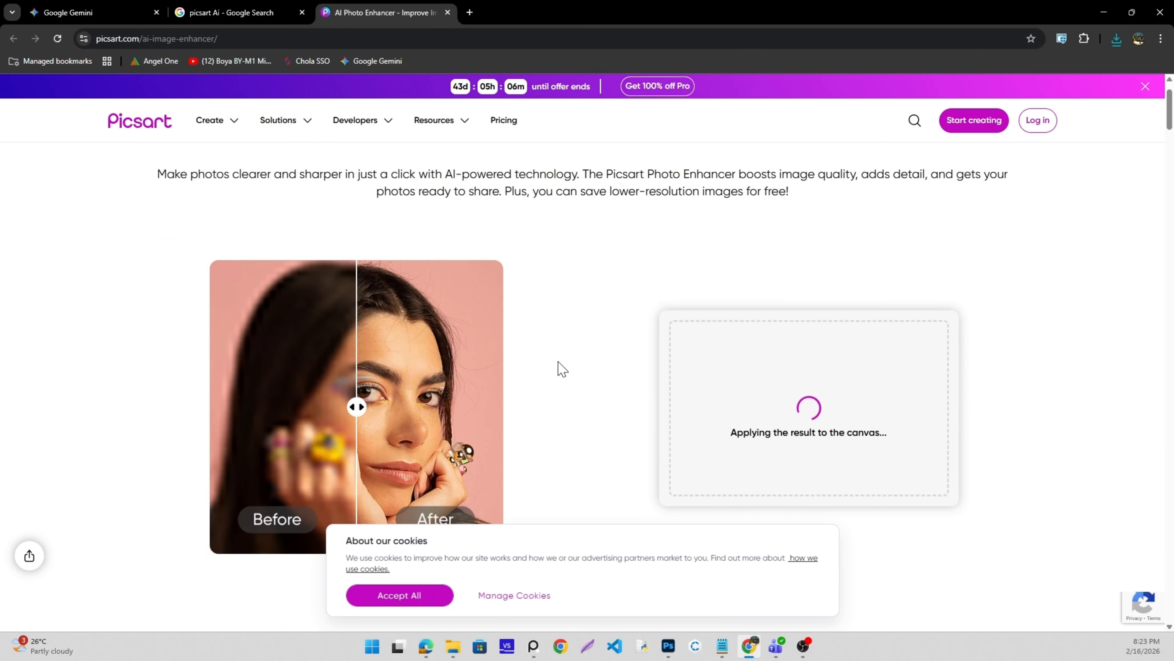
left_click(911, 533)
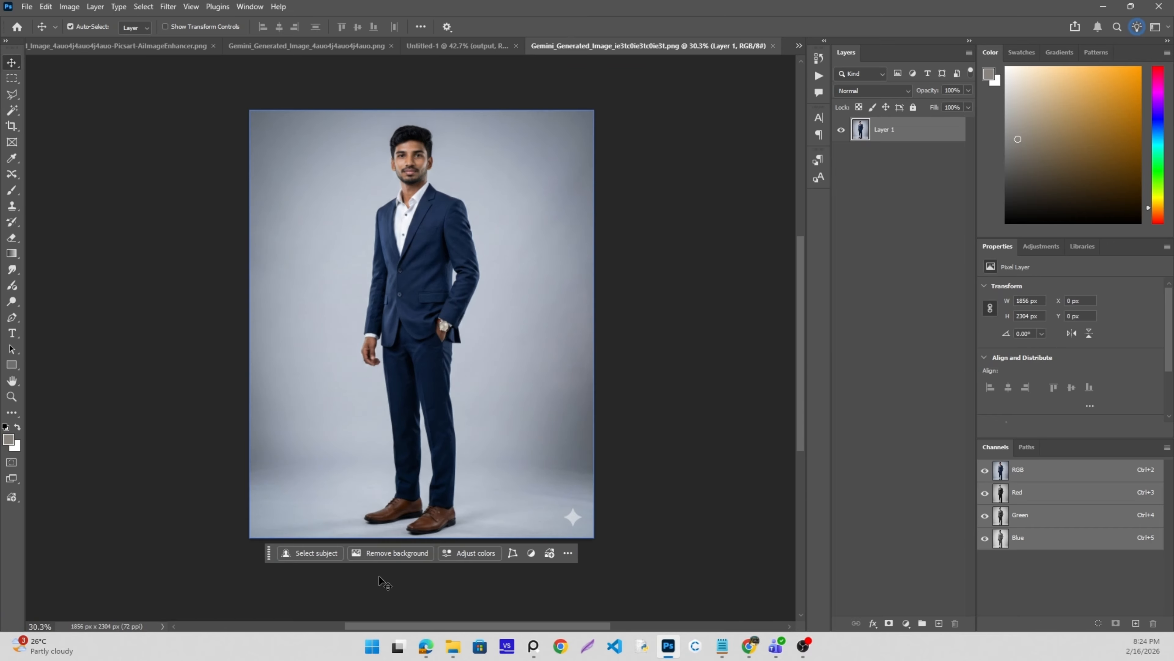
In Photoshop, place the Picsart-enhanced portrait over the original suit image and compare the face with and without it.
key("alt+Tab")
left_click_drag(243, 157, 466, 333)
key("Return")
scroll(417, 148, "up", 20)
left_click(841, 130)
left_click(841, 130)
left_click(841, 130)
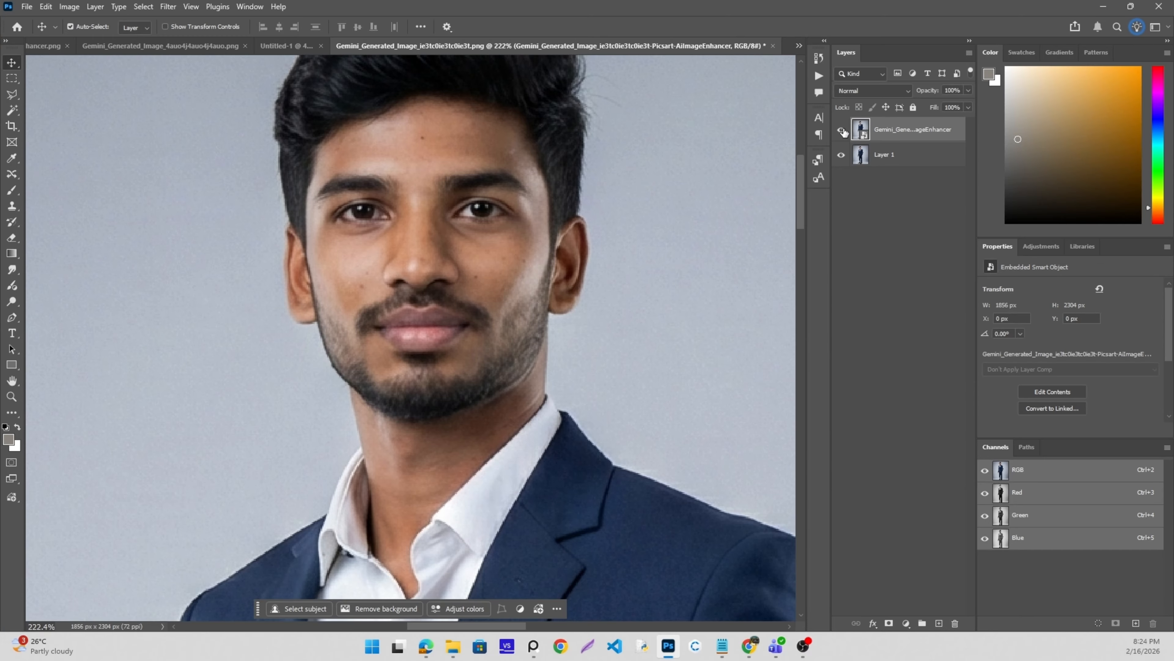
left_click(841, 130)
Reduce the enhanced portrait layer's opacity to 41% and check the blend over the full figure.
left_click(968, 91)
left_click_drag(959, 105, 935, 105)
scroll(409, 147, "down", 16)
scroll(477, 348, "down", 3)
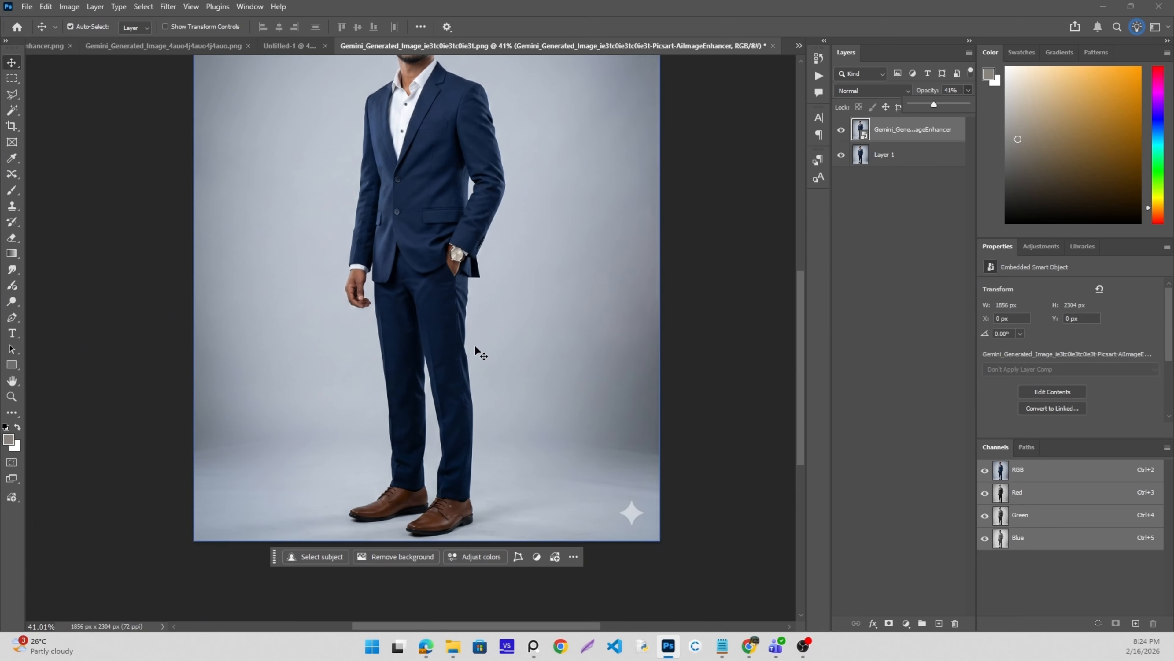
scroll(463, 277, "up", 2)
scroll(455, 247, "up", 2)
Stamp the visible suit portrait layers into a new merged layer and hide the enhanced and original layers.
key("ctrl+alt+shift+e")
left_click(841, 179)
left_click(841, 154)
scroll(611, 461, "down", 4)
Select the sparkle watermark in the suit portrait's lower-right corner and remove it using Generative Fill with no prompt.
key("m")
left_click_drag(601, 508, 649, 575)
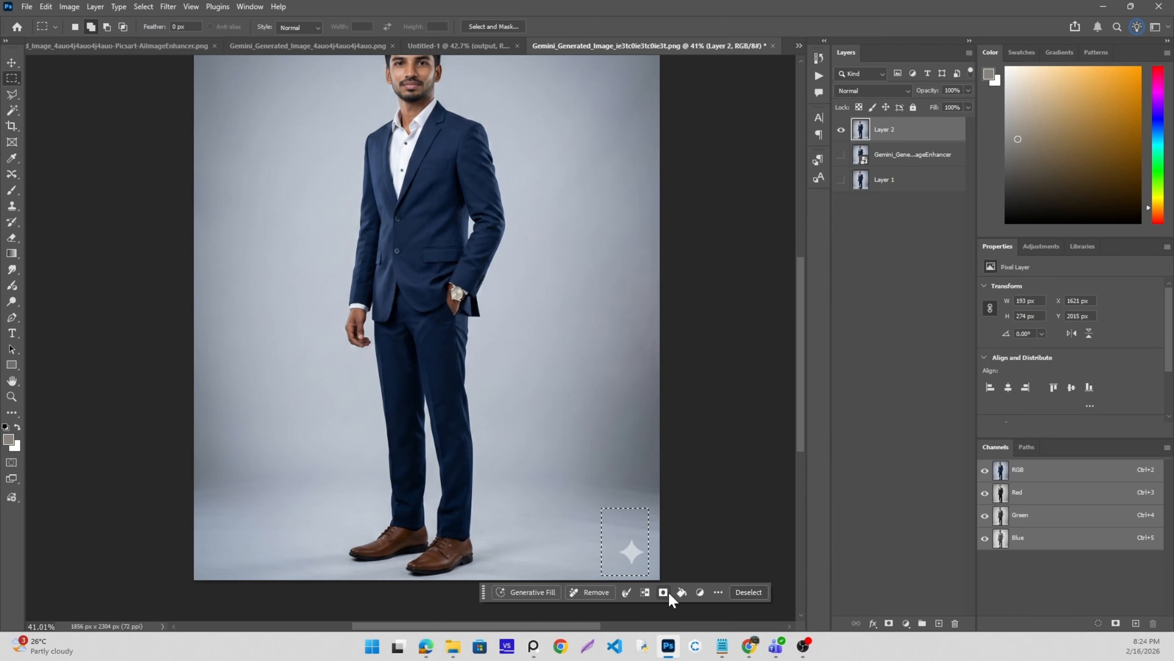
left_click(527, 595)
left_click(764, 593)
scroll(475, 298, "down", 3)
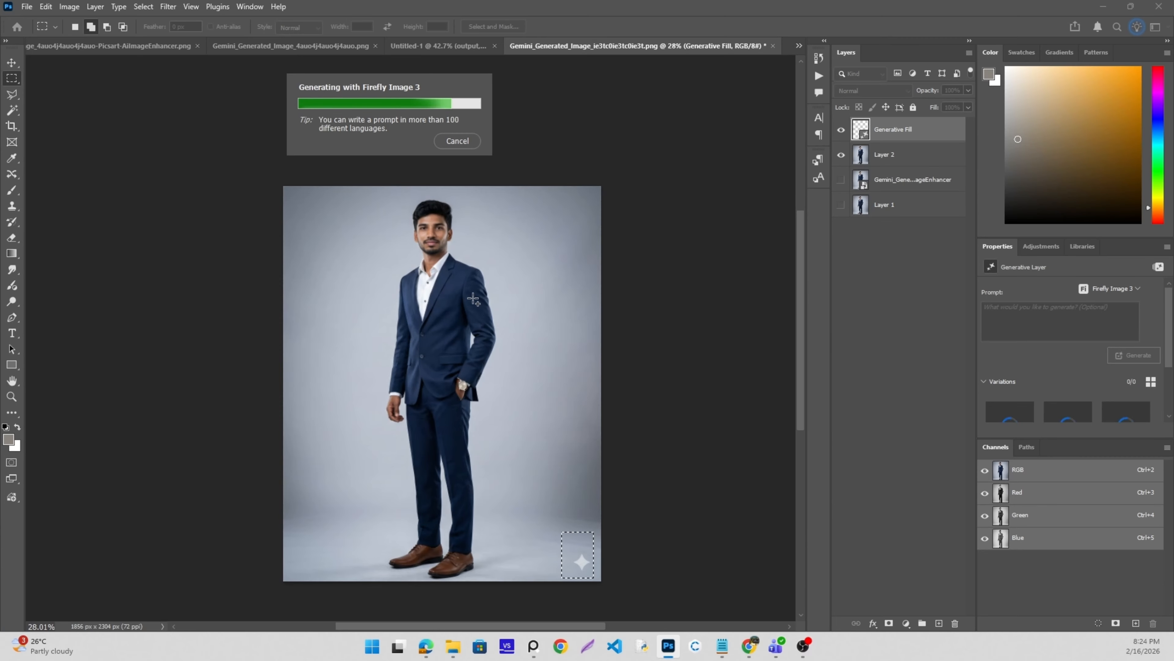
scroll(421, 250, "up", 5)
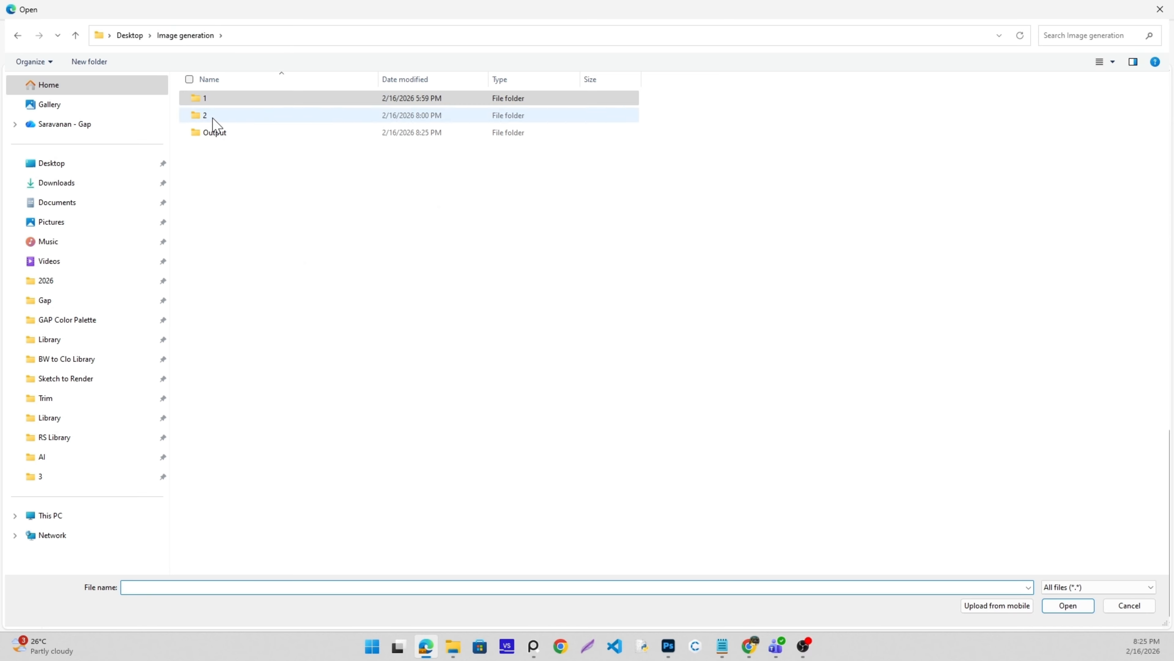
Switch to ChatGPT and attach all images from Desktop\Image generation\2 except Tshirt.png.
double_click(209, 115)
key("ctrl+a")
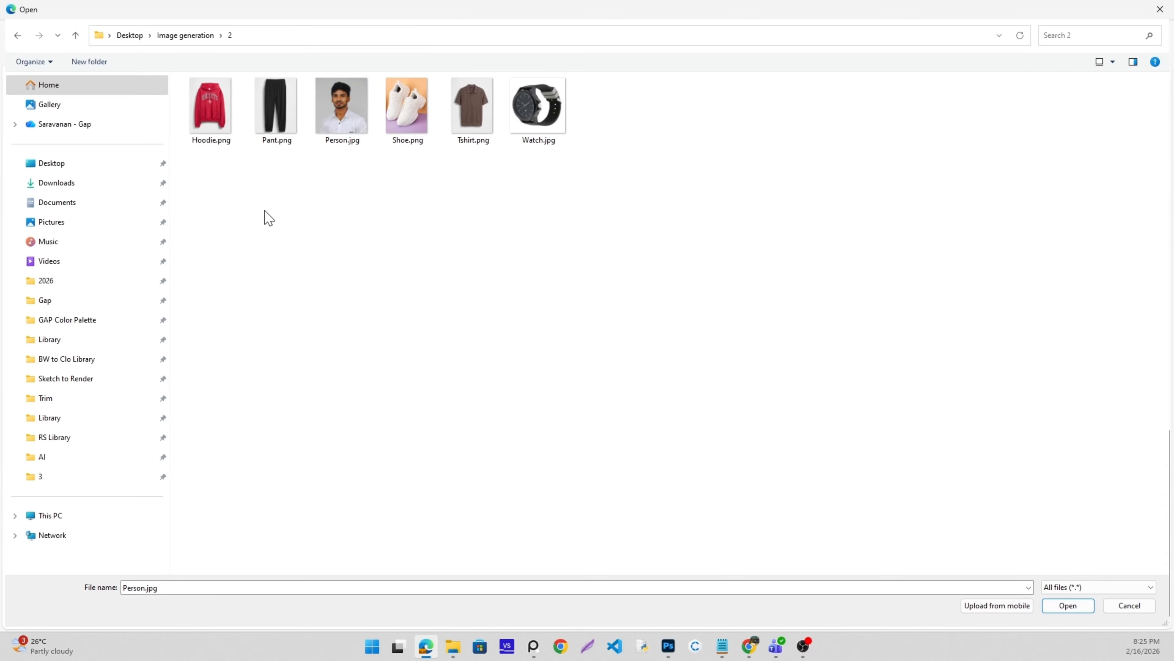
key("ctrl+a")
left_click(472, 106, "ctrl")
left_click(1068, 605)
Copy the full studio portrait request with the 4:5 output ratio from Notepad and submit it in ChatGPT.
left_click(722, 645)
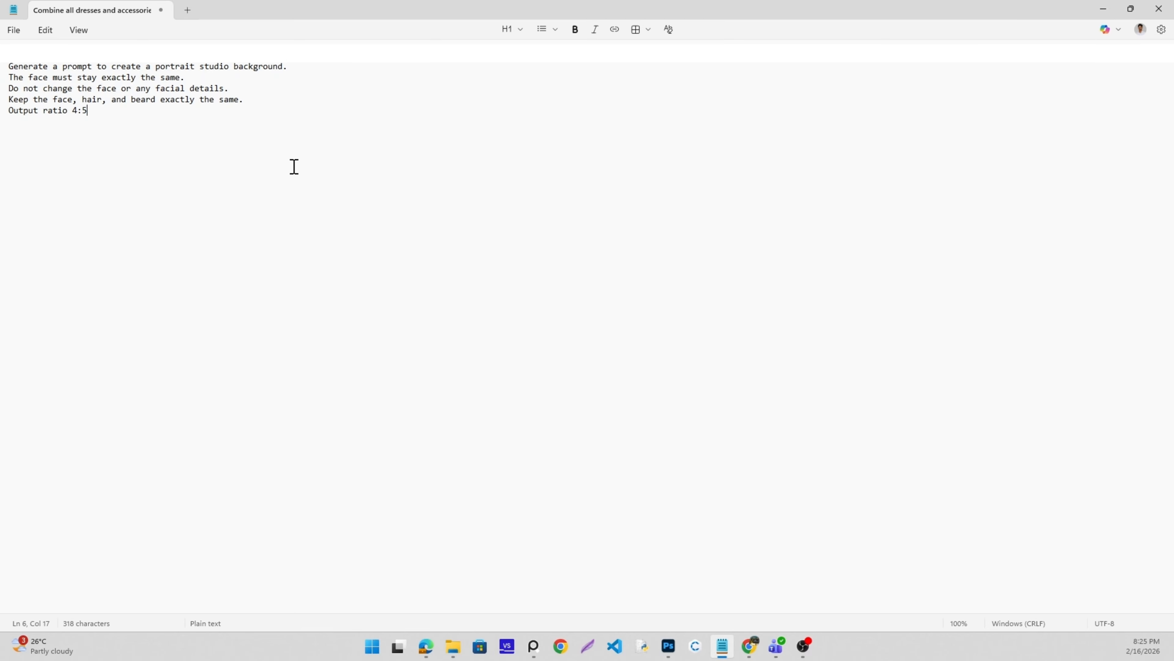
key("ctrl+a")
key("ctrl+c")
left_click(1114, 9)
left_click(361, 582)
key("ctrl+v")
key("Return")
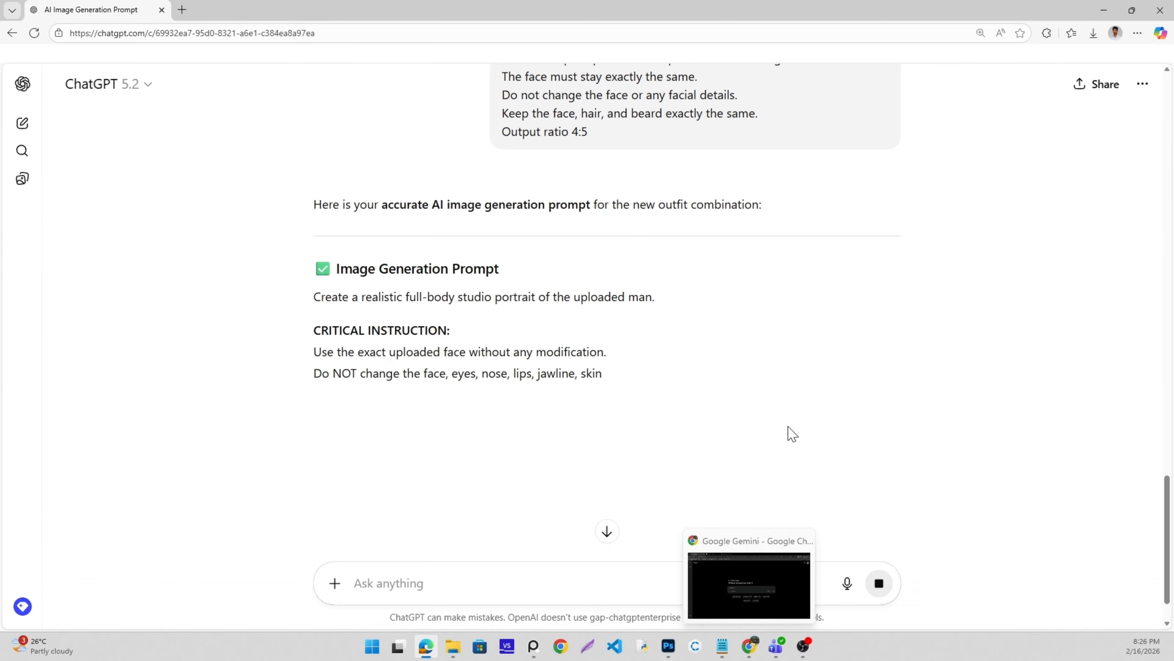
scroll(527, 412, "down", 5)
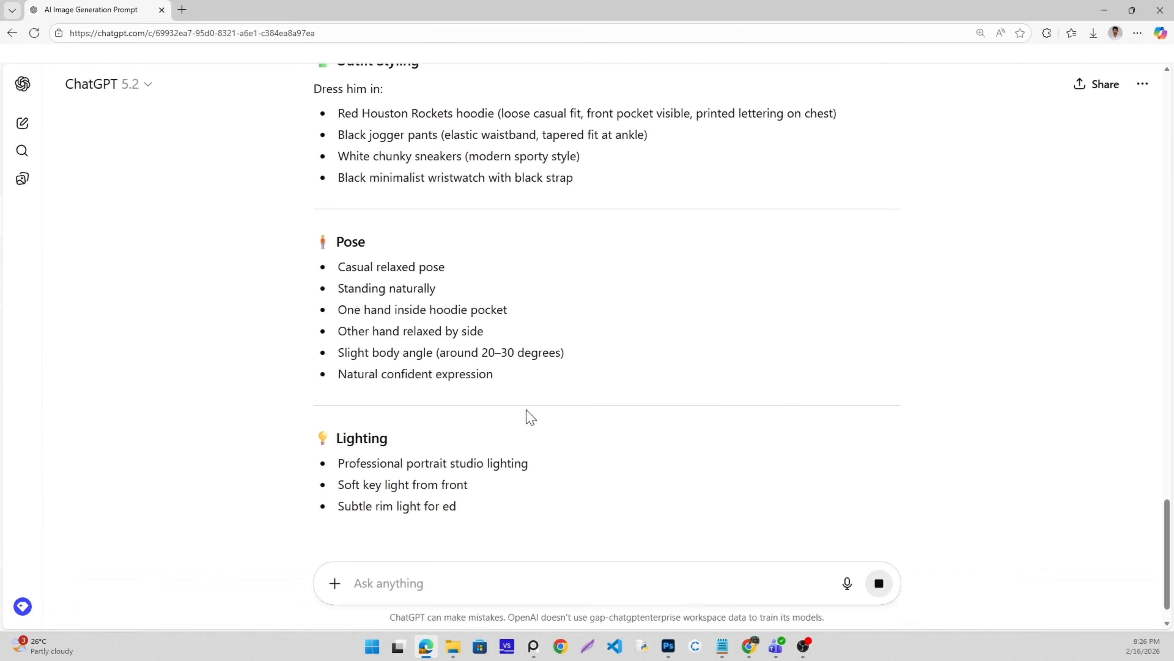
Switch to Gemini, choose image creation, and open the file upload for the prompt.
left_click(750, 646)
left_click(480, 411)
left_click(396, 369)
left_click(459, 407)
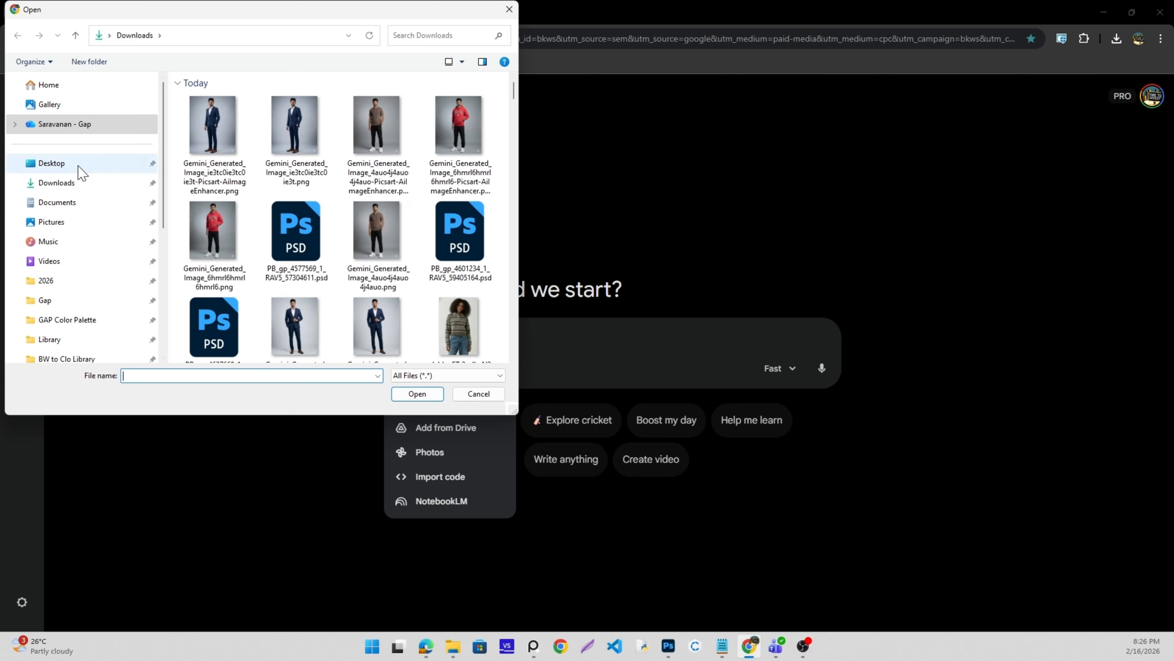
Attach the hoodie, pant, person, shoe and watch images from Desktop\Image generation\2 to the Gemini prompt.
left_click(78, 164)
scroll(230, 163, "down", 1)
scroll(229, 160, "up", 3)
double_click(438, 206)
double_click(236, 116)
left_click(213, 109)
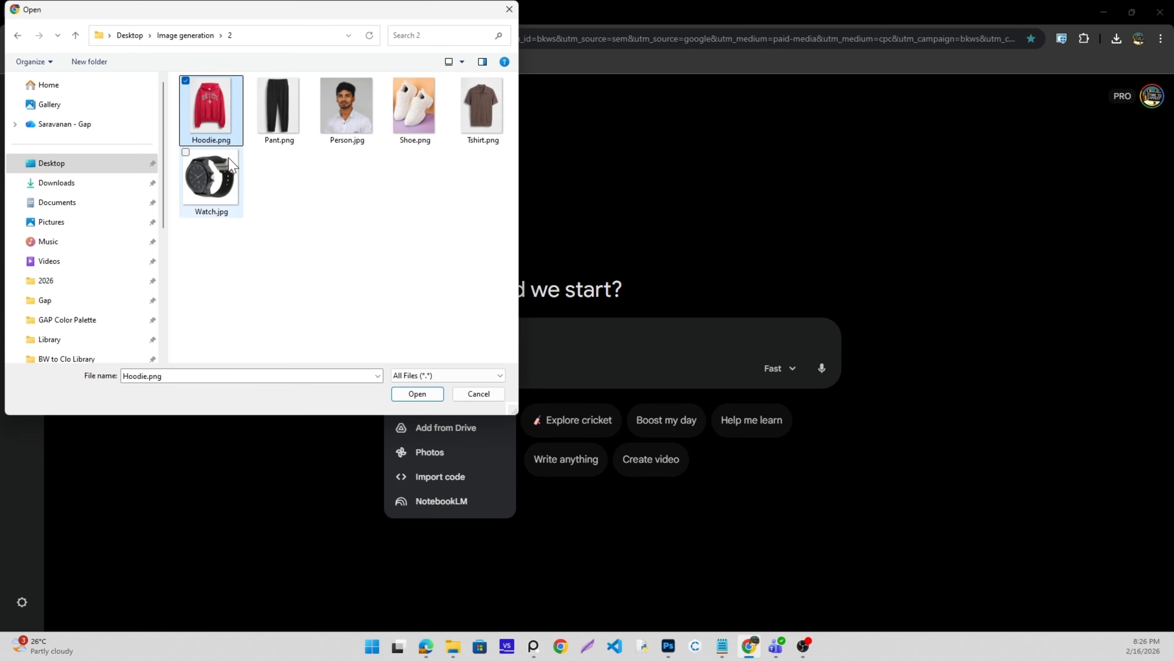
left_click(220, 174, "shift")
left_click(483, 111, "ctrl")
left_click(423, 396)
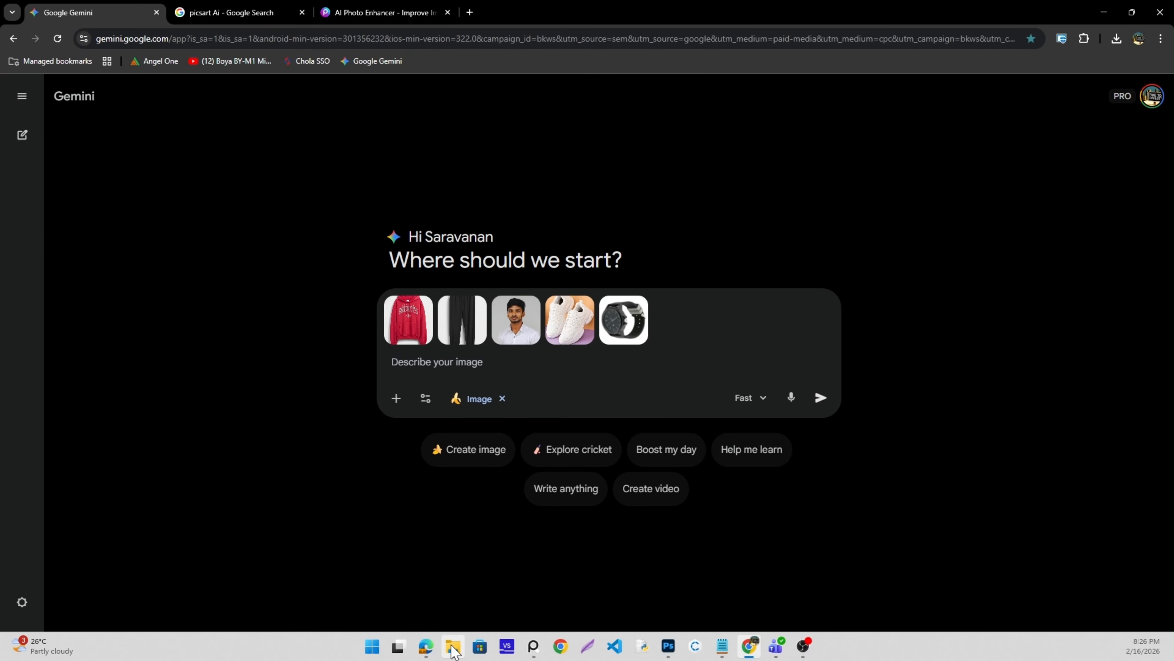
Copy ChatGPT's full image generation prompt for the hoodie outfit and return to Gemini.
left_click(426, 646)
scroll(503, 457, "up", 8)
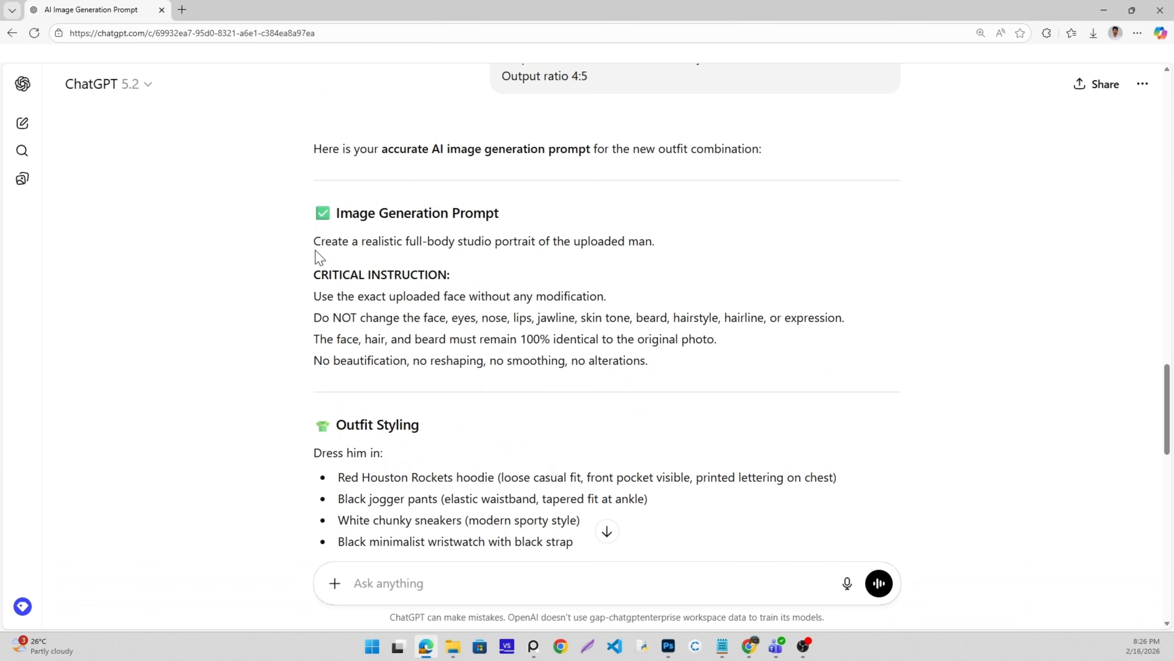
scroll(455, 502, "down", 15)
left_click_drag(314, 242, 467, 376)
left_click(500, 338)
left_click(1104, 11)
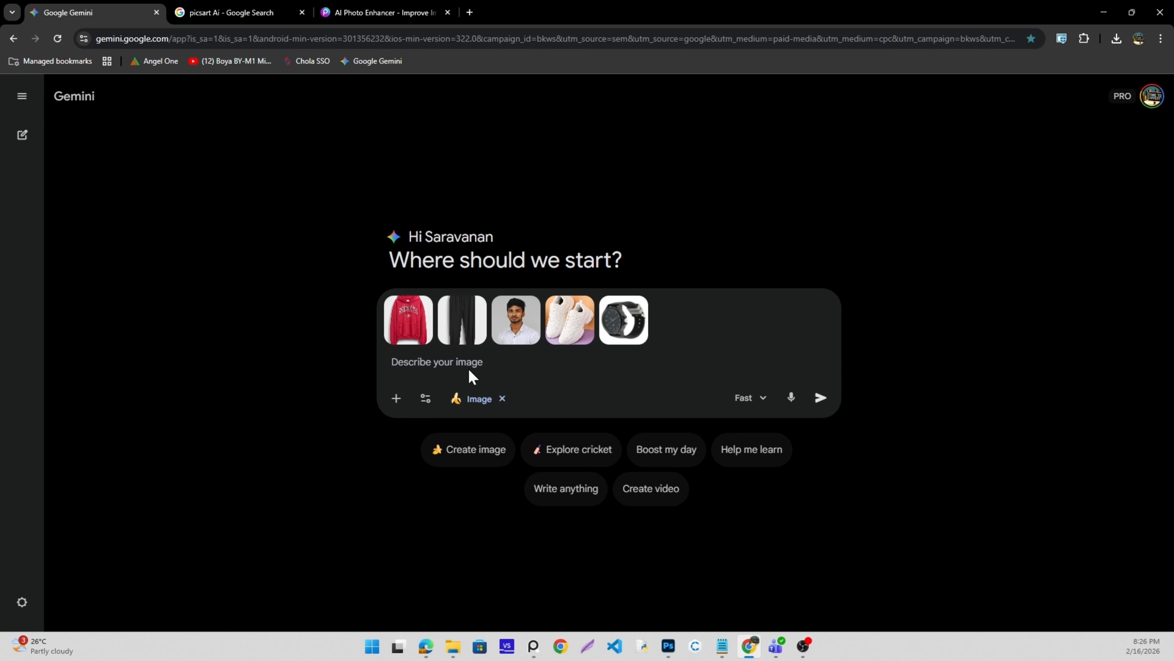
Paste the hoodie portrait prompt into Gemini, set the model to Pro, and submit it.
left_click(468, 367)
key("ctrl+v")
left_click(777, 443)
left_click(785, 575)
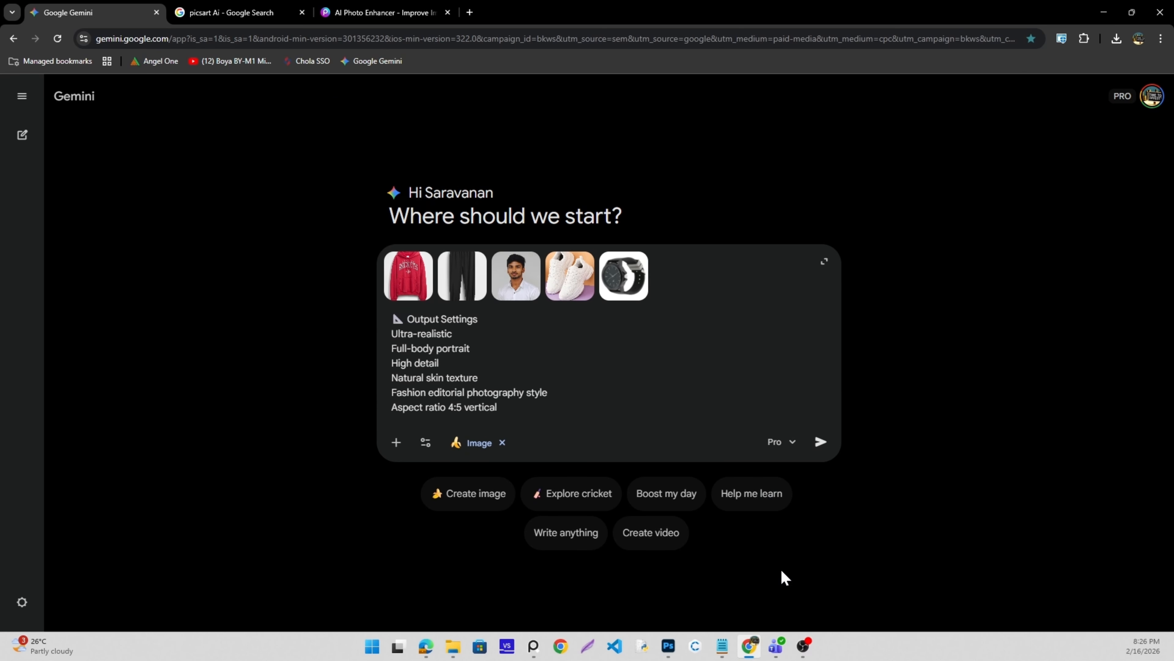
left_click(820, 441)
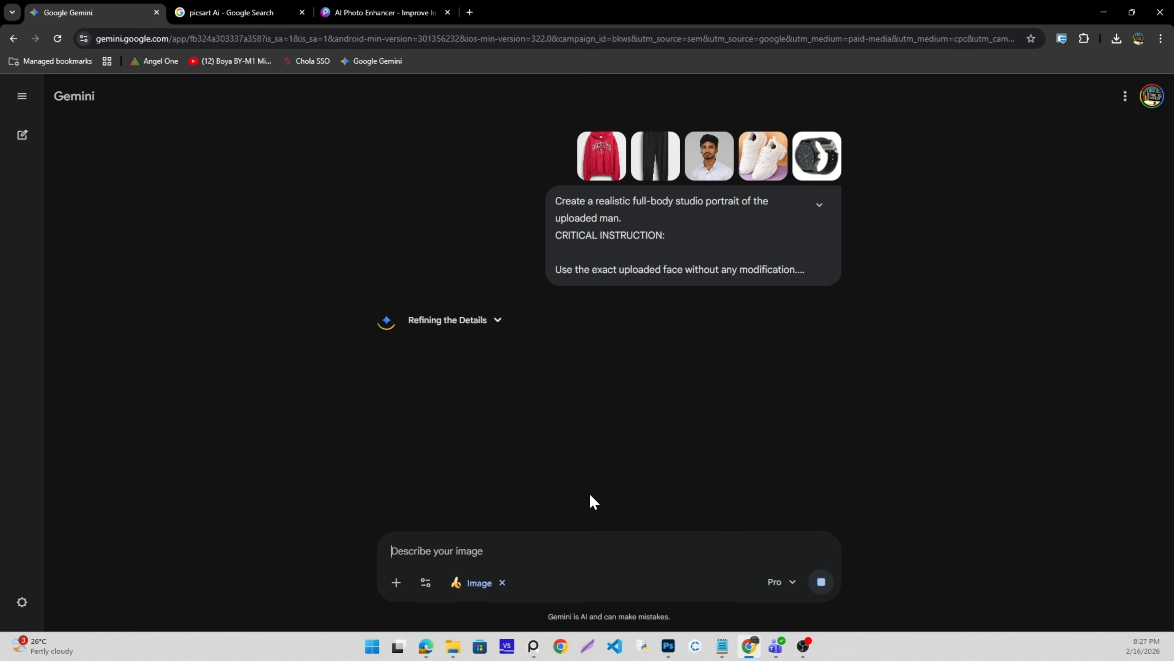
Open the generated hoodie portrait and get its enhanced version from Picsart's AI Image Enhancer.
left_click(590, 425)
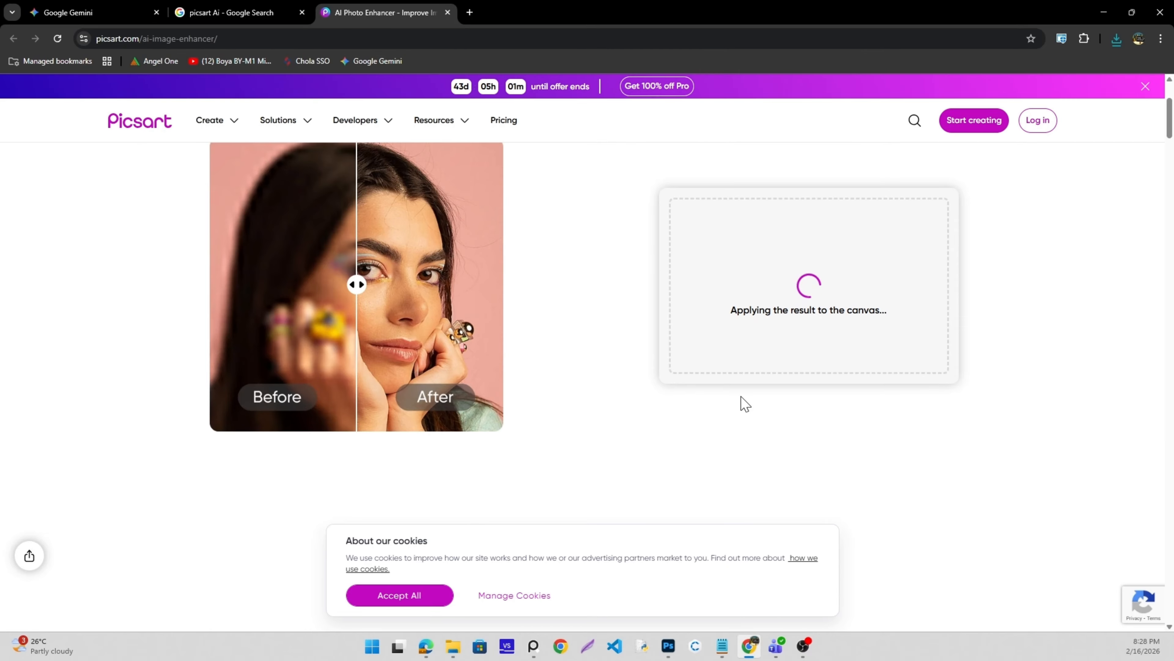
left_click(744, 409)
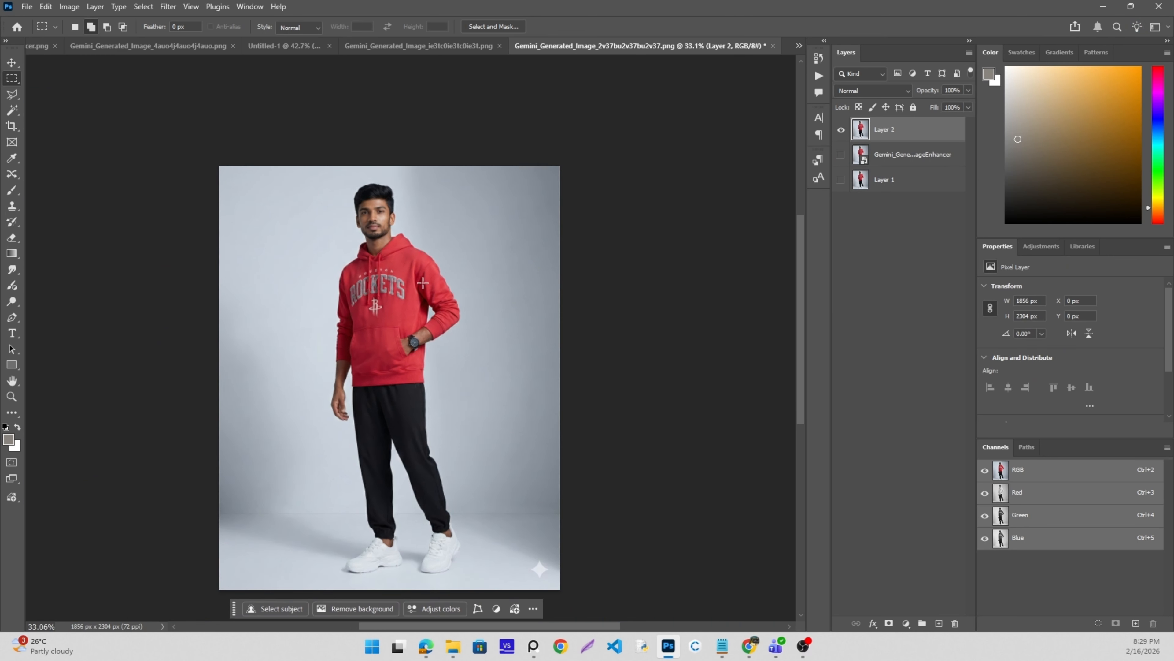
In Photoshop, select the sparkle watermark in the hoodie portrait's lower-right corner and remove it with Fill.
scroll(430, 294, "down", 2)
left_click_drag(503, 523, 554, 564)
key("shift+F5")
key("Return")
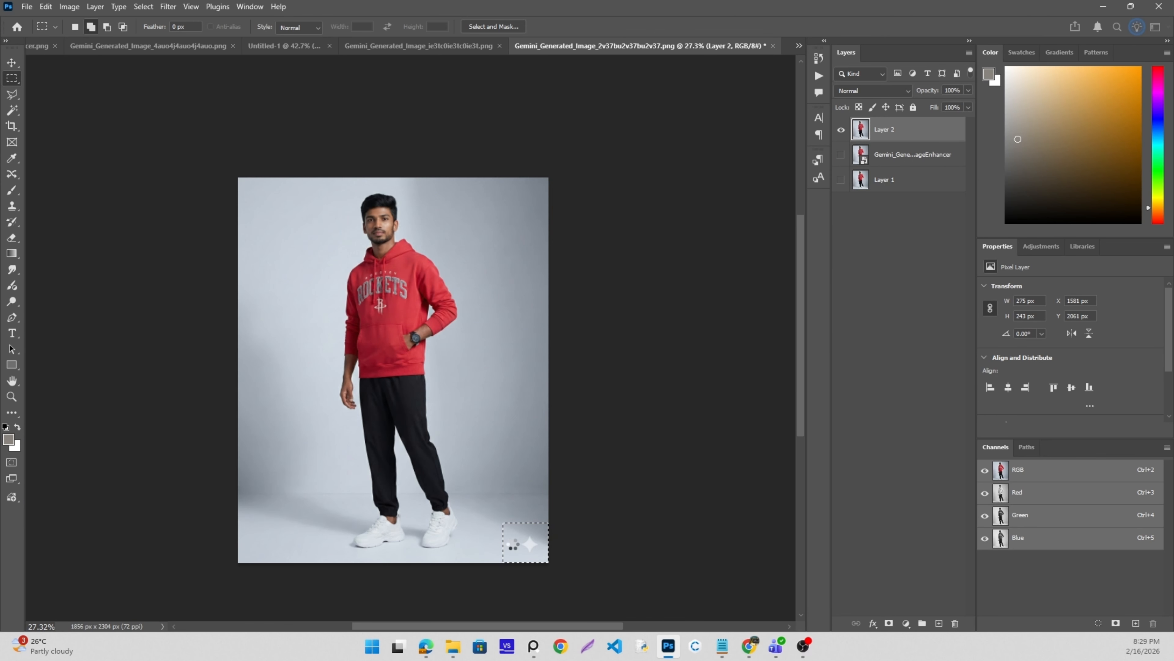
scroll(431, 351, "up", 2)
Convert the hoodie portrait's merged Layer 2 to a smart object and start choosing a filter for it.
right_click(881, 130)
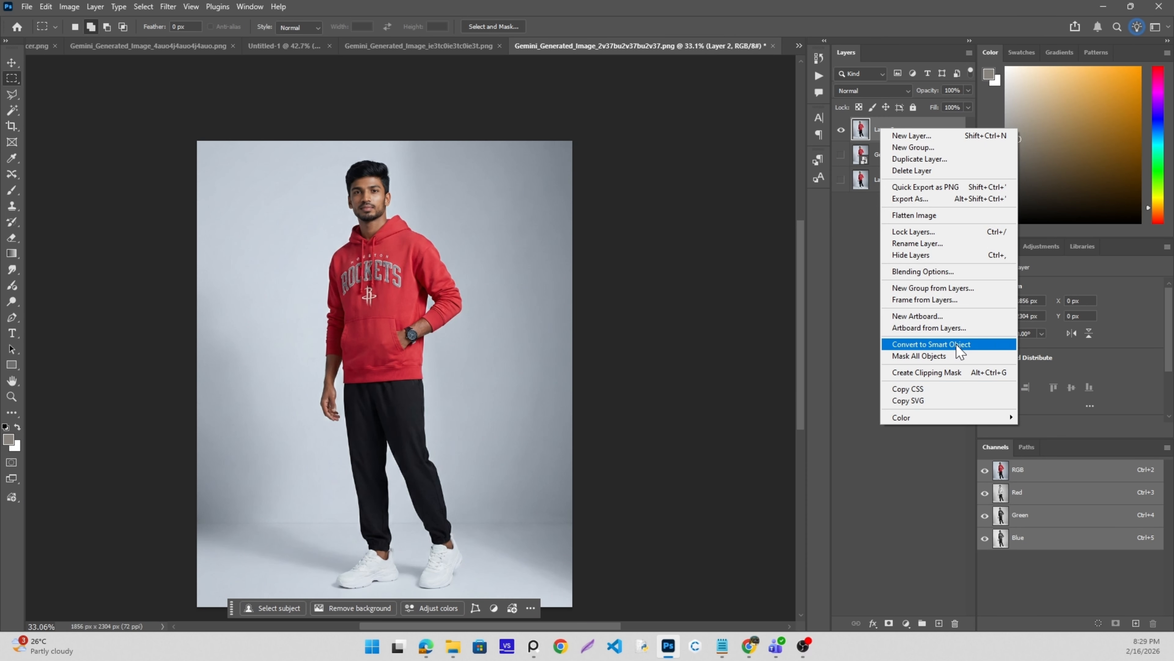
left_click(958, 346)
left_click(168, 7)
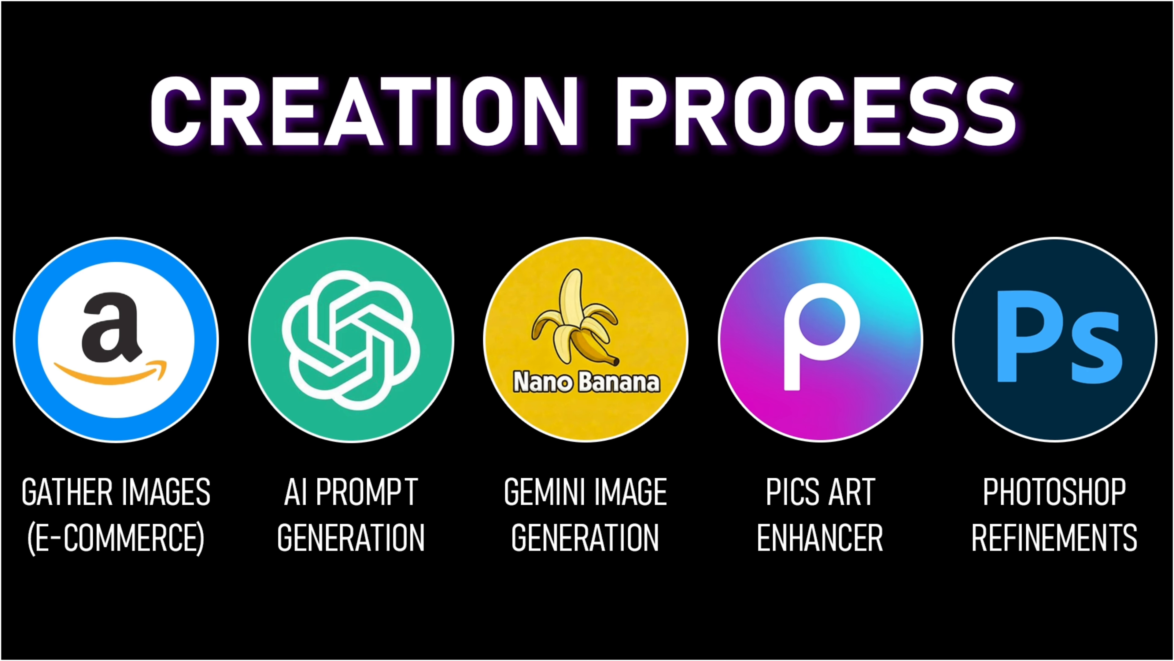